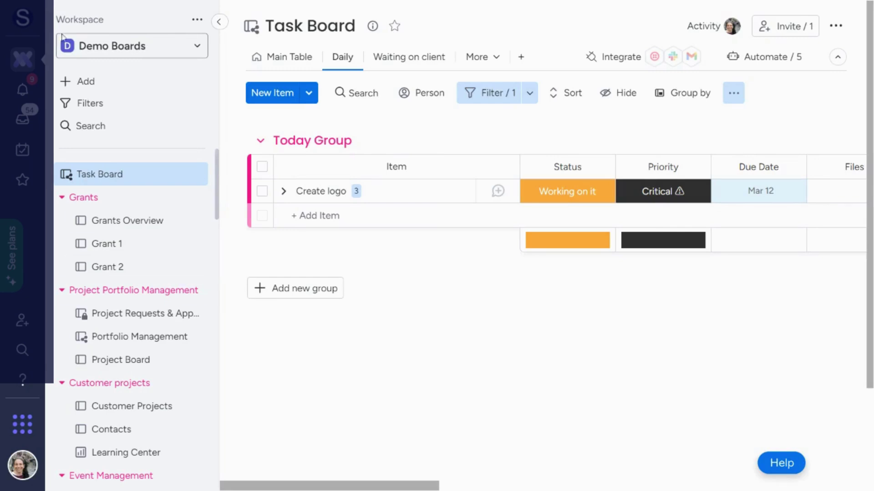
Step: Create a project-management board named 'High level (Projects)'
left_click(109, 85)
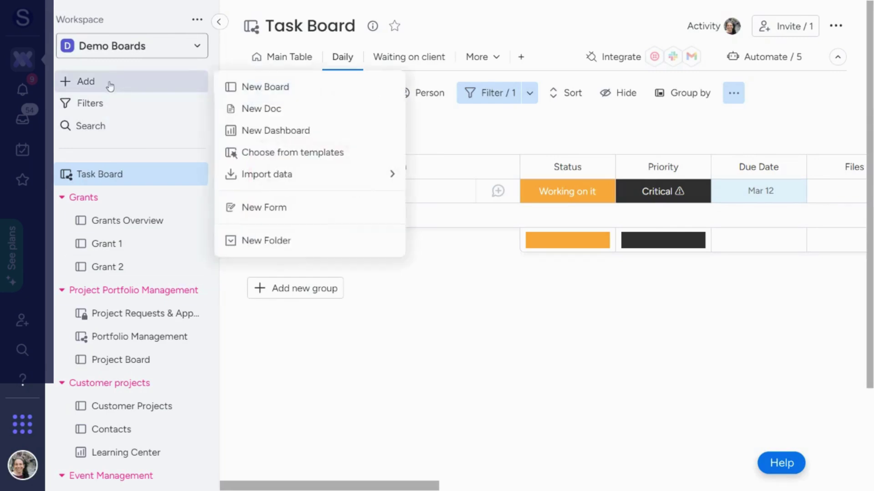
left_click(260, 86)
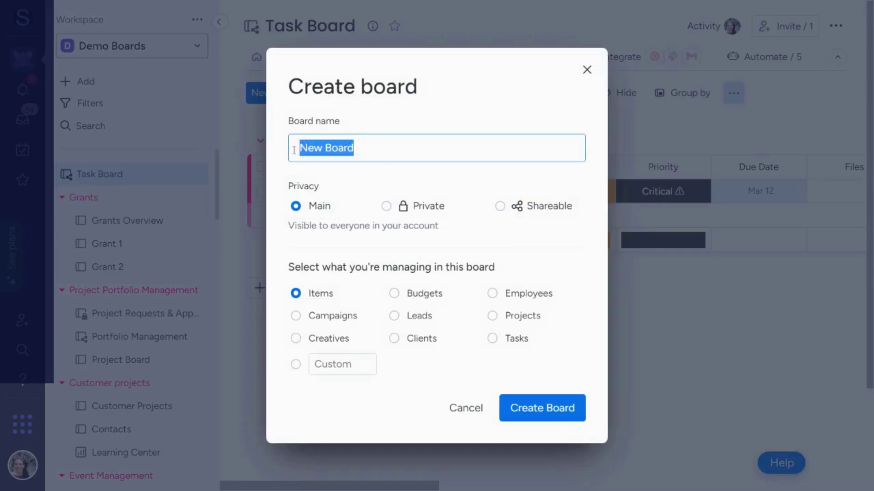
type("High l")
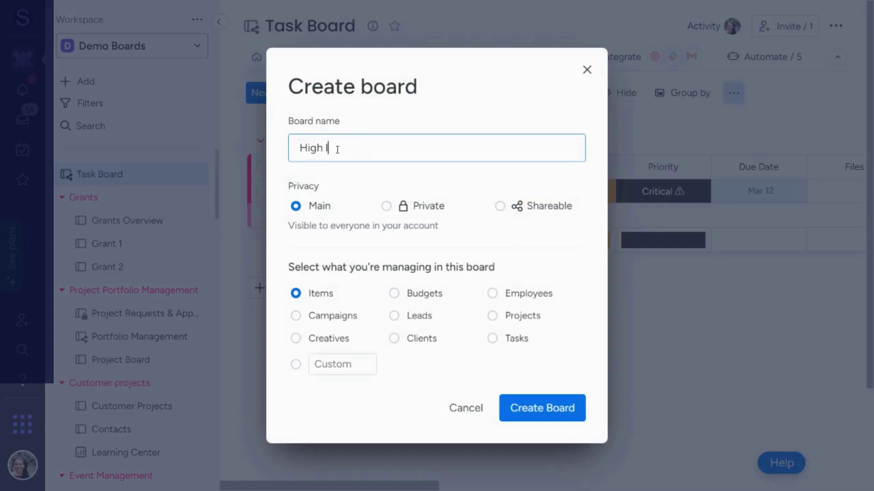
type("evel (Projects")
left_click(492, 317)
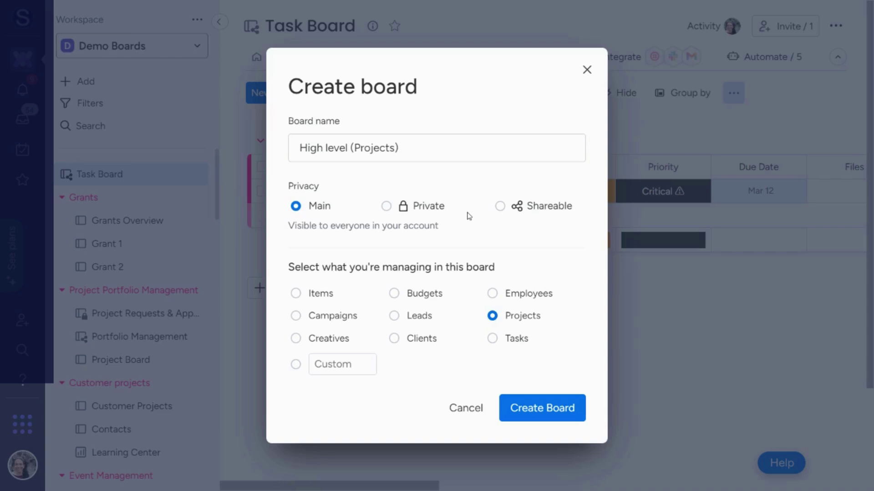
left_click(562, 415)
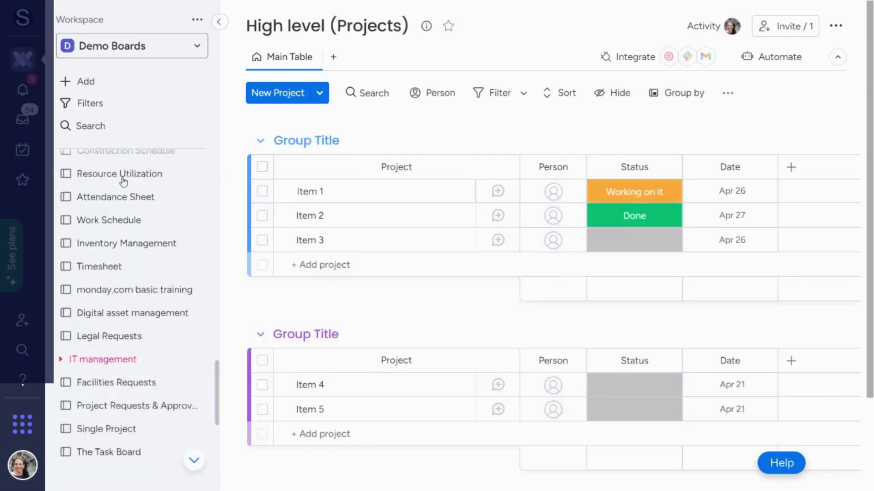
Step: Create a second board named 'Low Level (Project #1)', then return to High level (Projects)
left_click(85, 82)
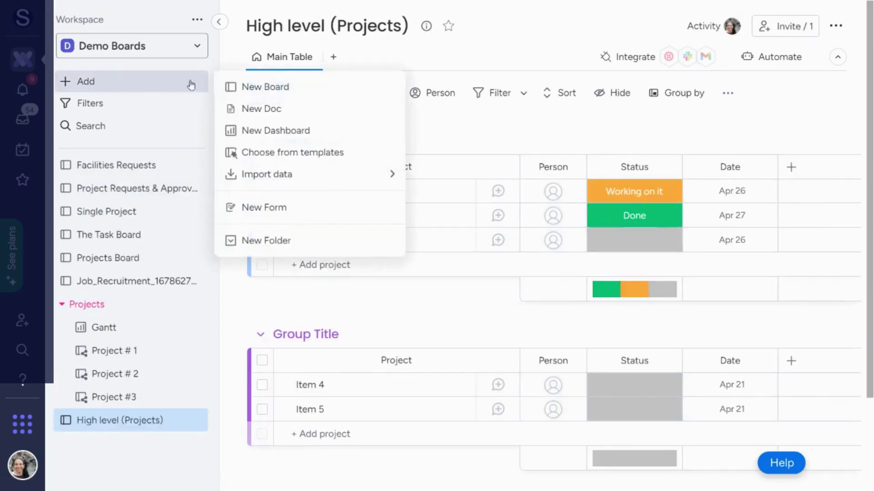
left_click(263, 85)
type("Love")
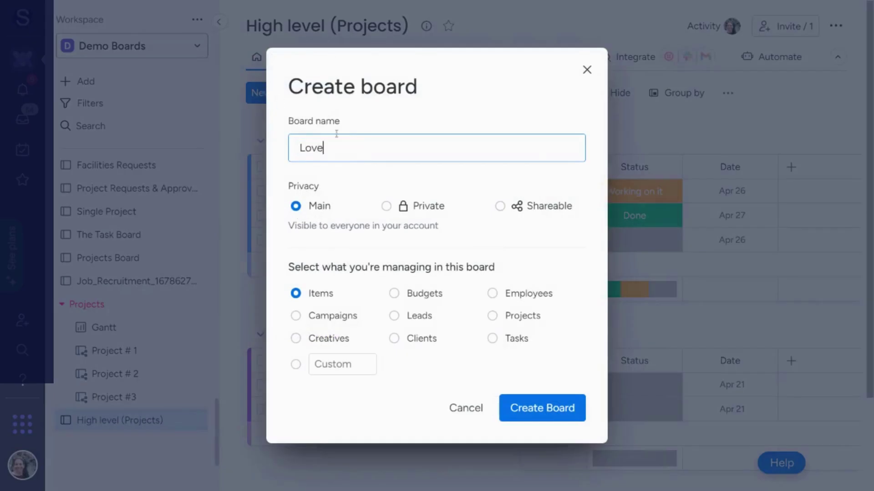
type(" Level (Propj")
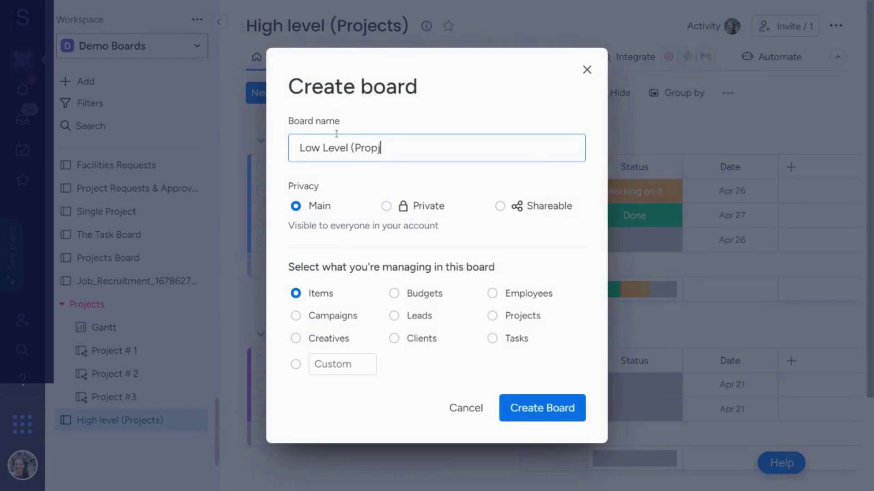
key("BackSpace")
type("ject #1")
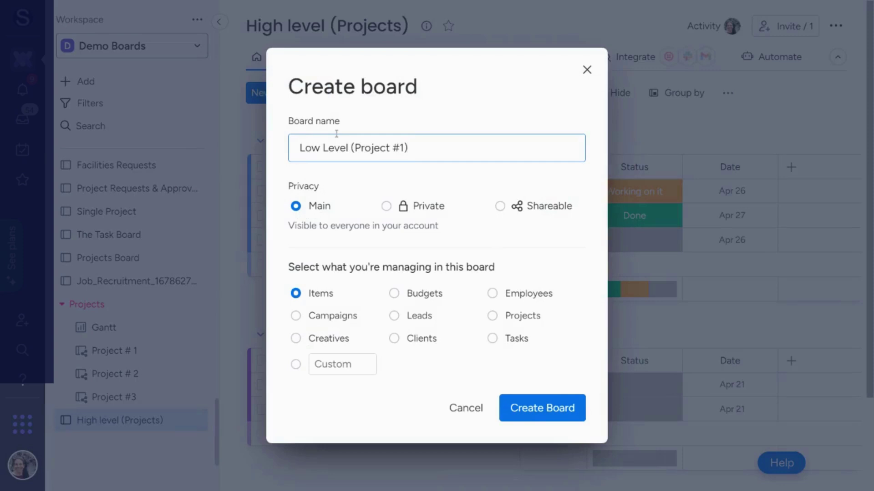
left_click(543, 414)
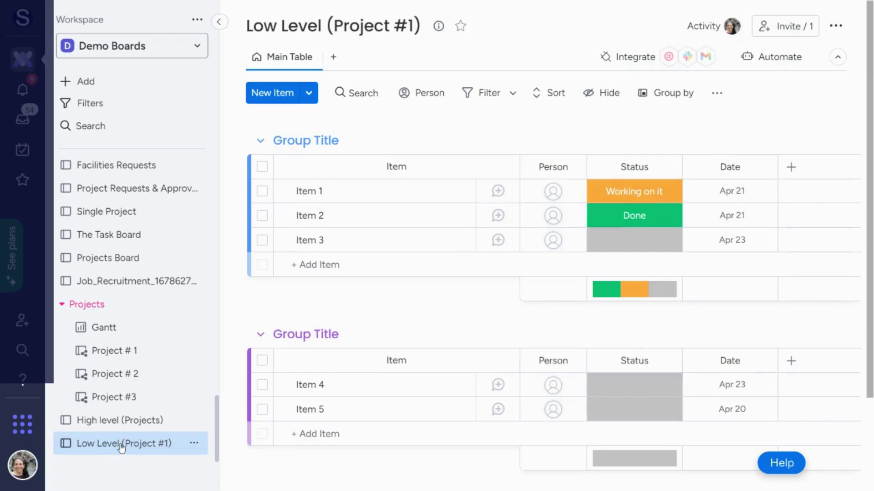
left_click(119, 421)
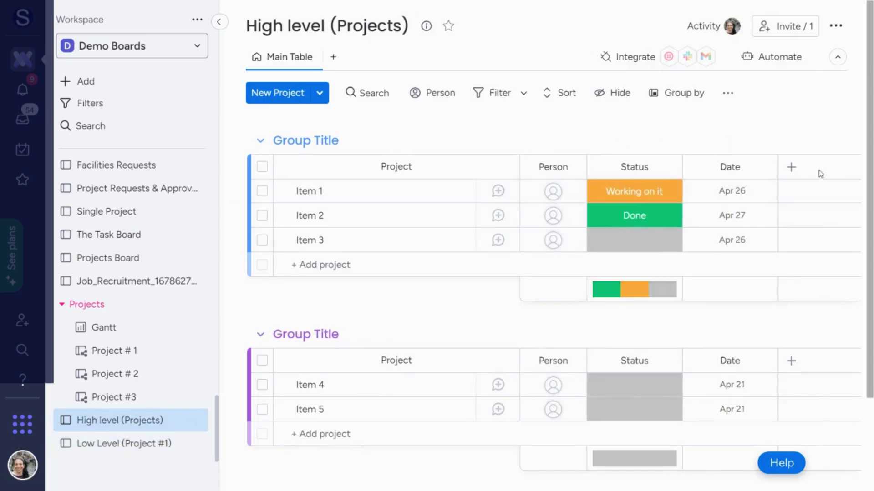
Step: Add a Connect boards column linked two-way to Low Level (Project #1), plus a mirror column
left_click(791, 167)
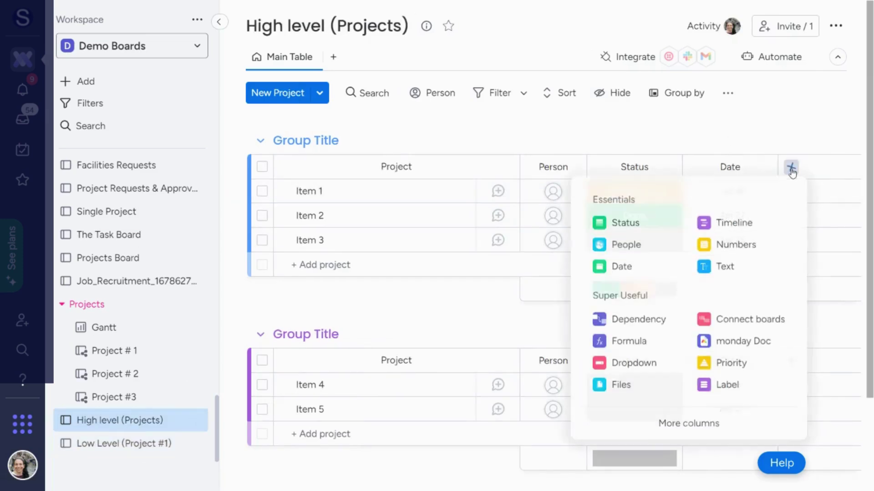
left_click(750, 319)
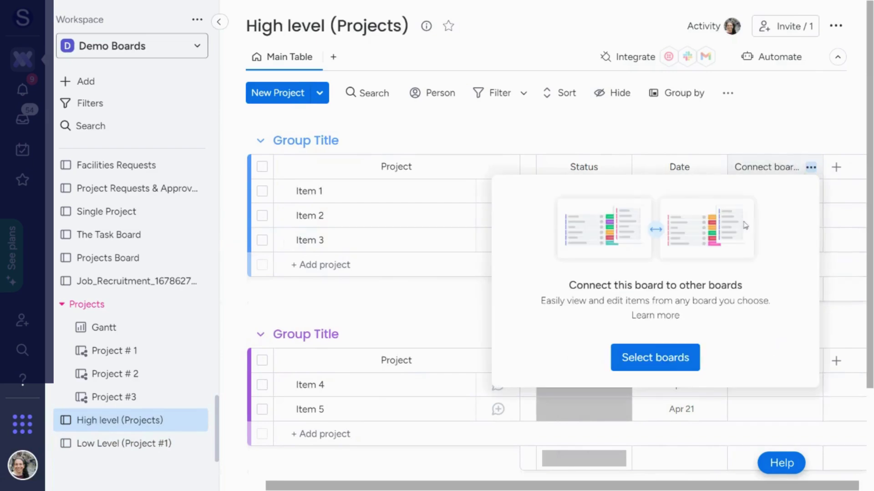
left_click(654, 360)
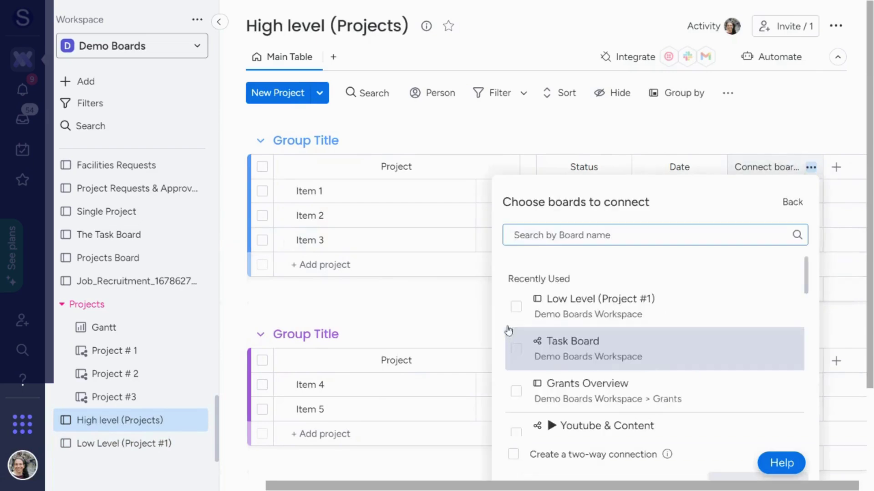
left_click(514, 306)
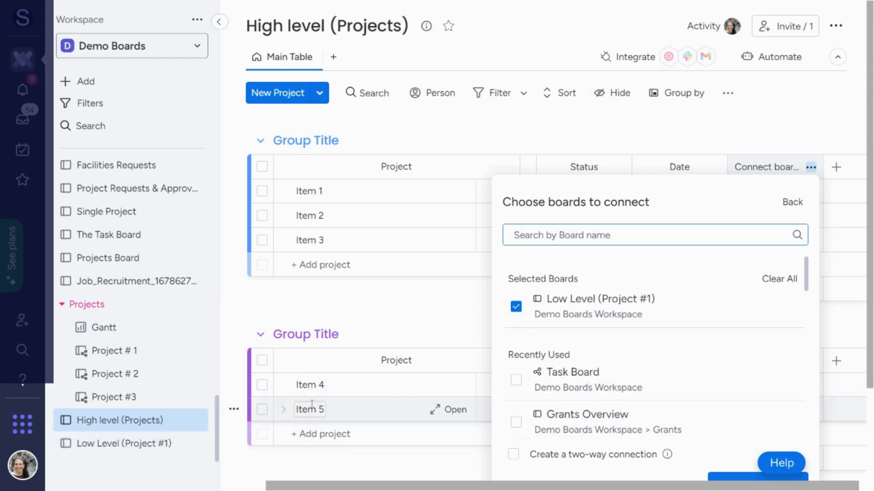
left_click(513, 455)
left_click(723, 478)
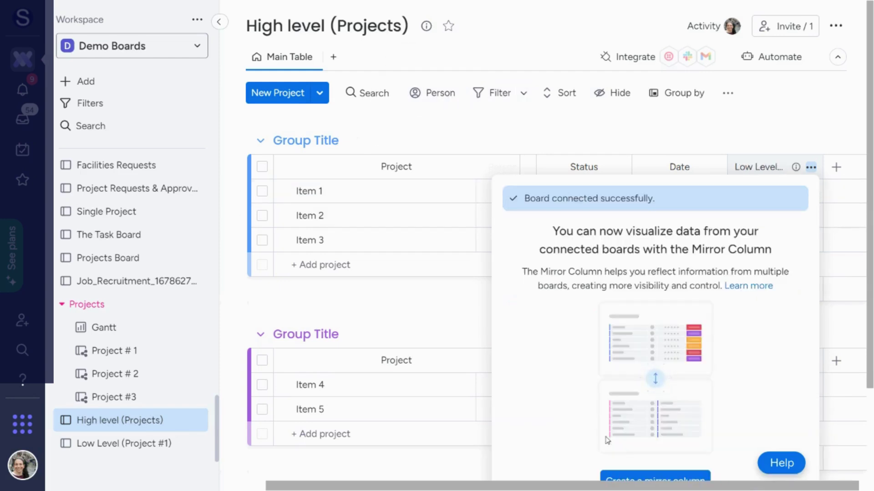
left_click(655, 479)
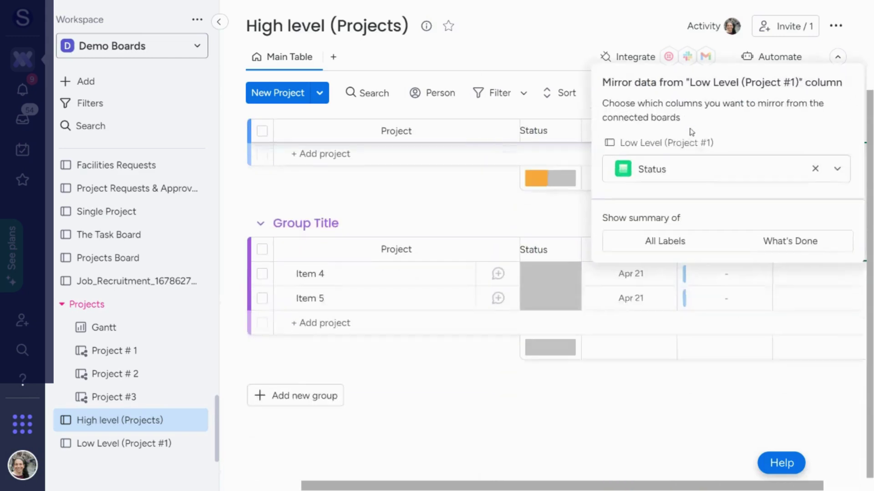
Step: Close the mirror settings, now showing Low Level's Status, and view the link column's details
left_click(649, 412)
scroll(632, 346, "up", 3)
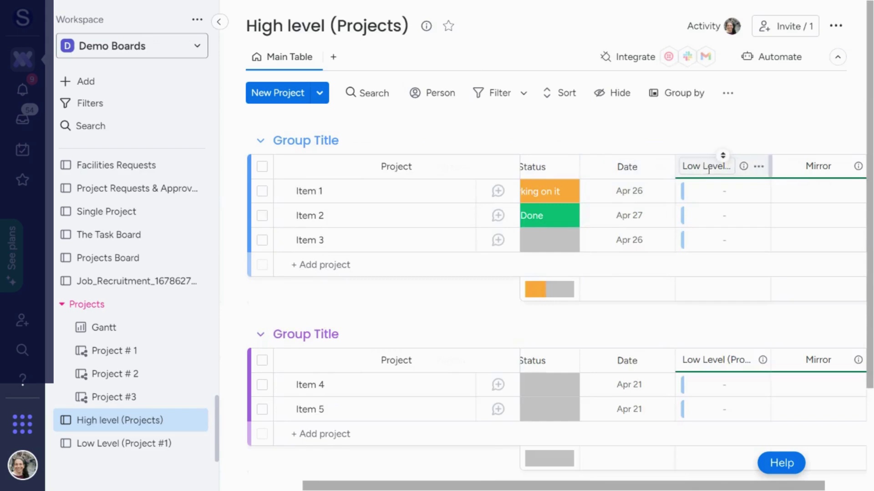
left_click(744, 168)
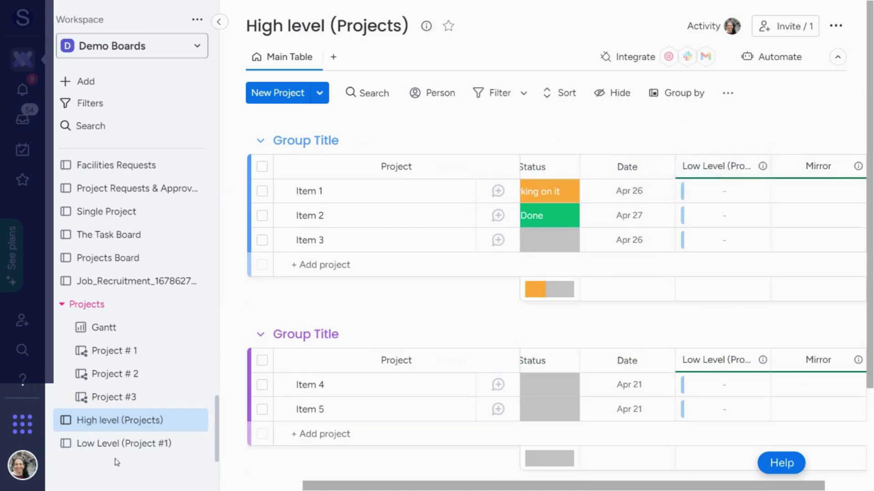
left_click(114, 442)
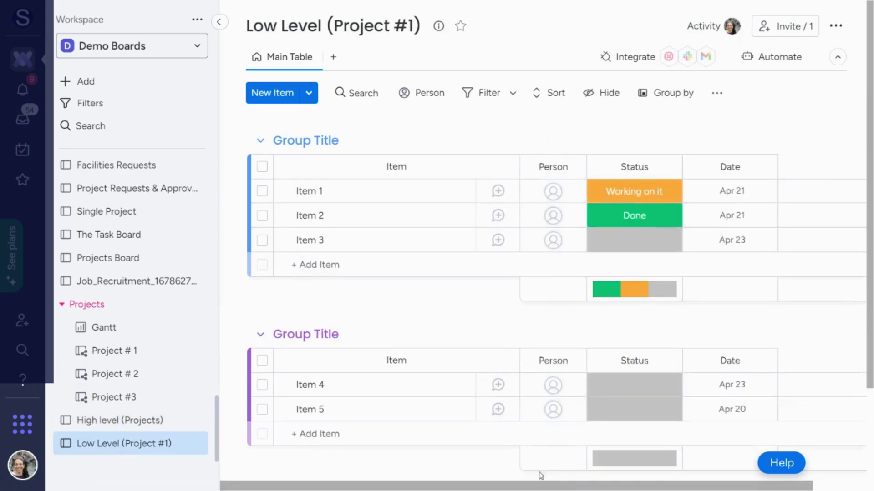
left_click_drag(663, 488, 716, 488)
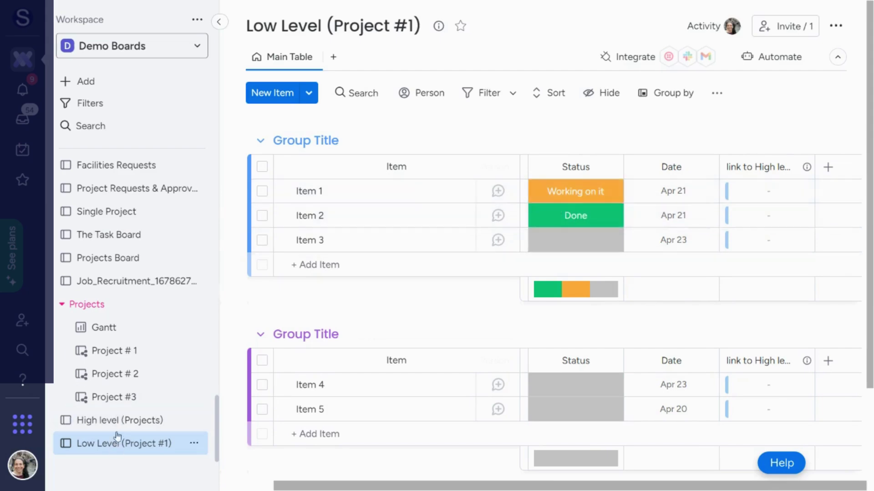
left_click(722, 97)
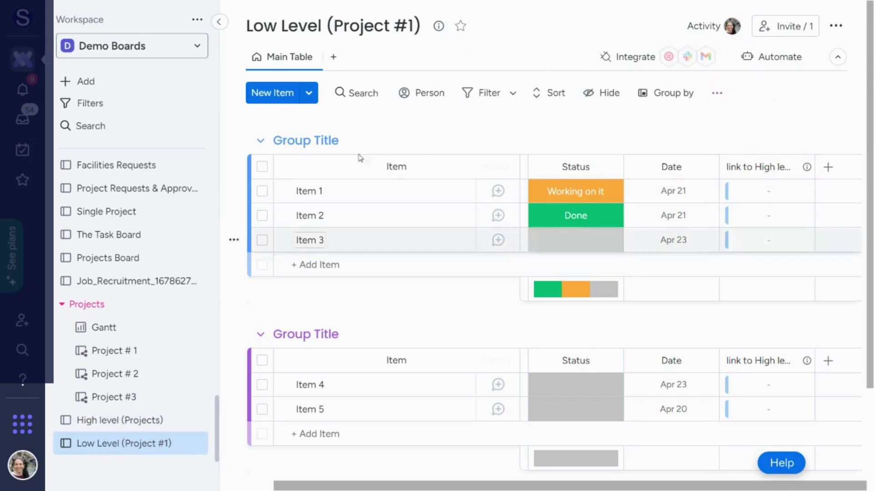
left_click(127, 420)
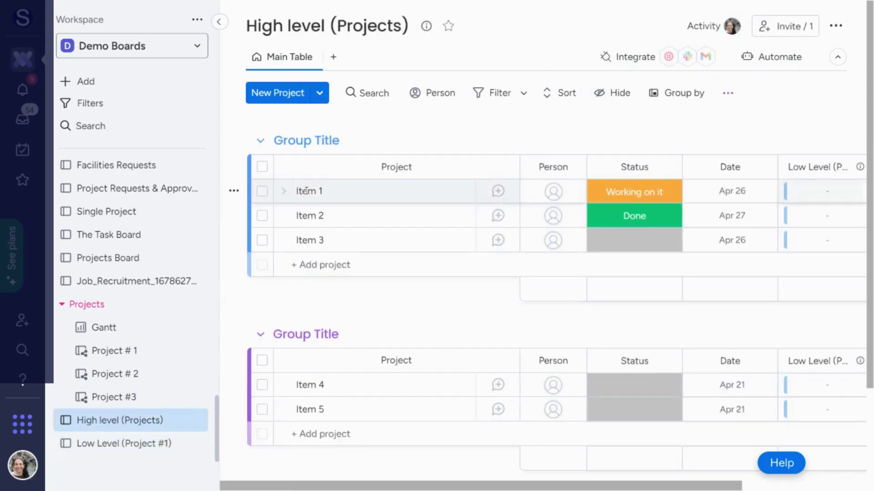
Step: Rename Item 1 to 'Project 1', then go to the Low Level (Project #1) board
left_click(335, 192)
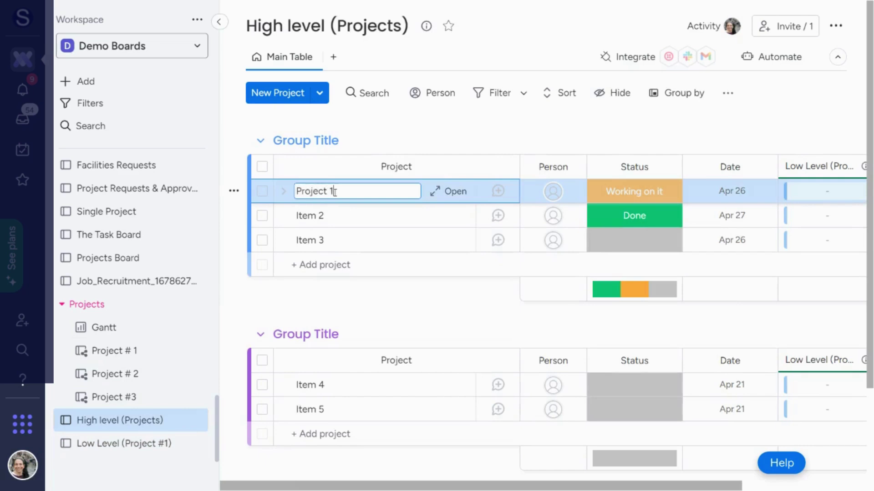
type("Project 1")
key("Return")
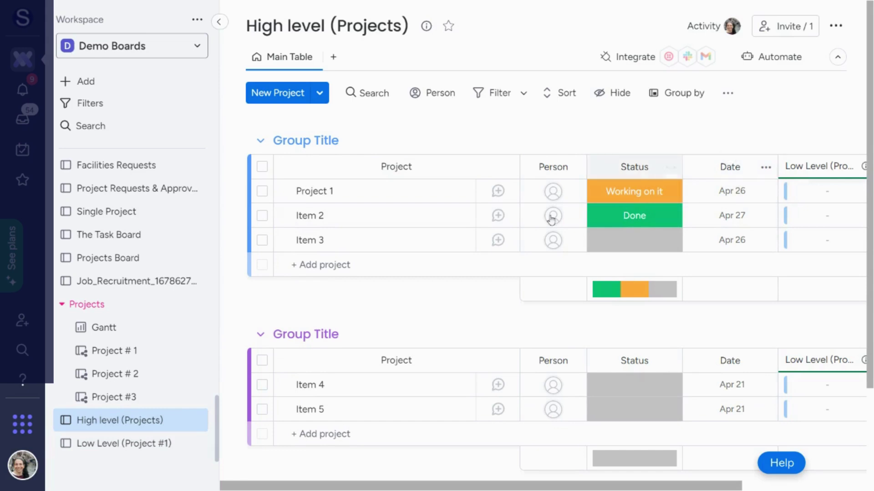
left_click(88, 442)
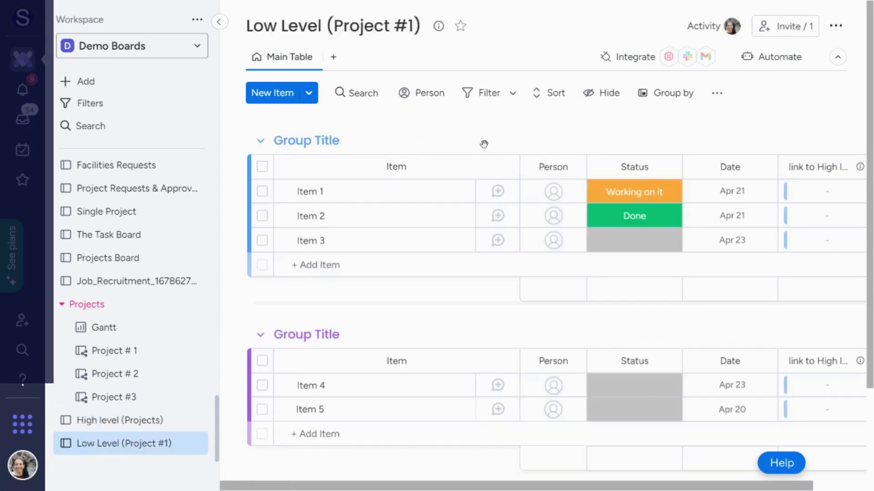
Step: Set the default value for new Low Level items to link to Project 1
left_click(718, 94)
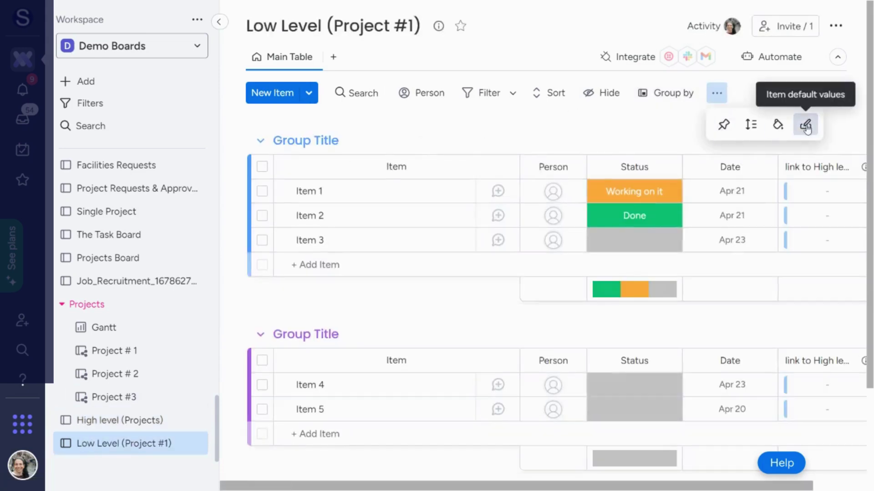
left_click(806, 125)
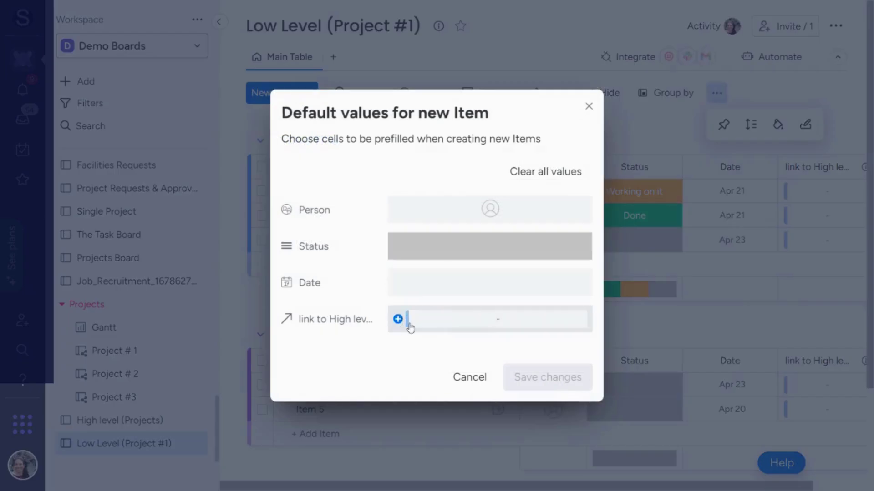
left_click(433, 320)
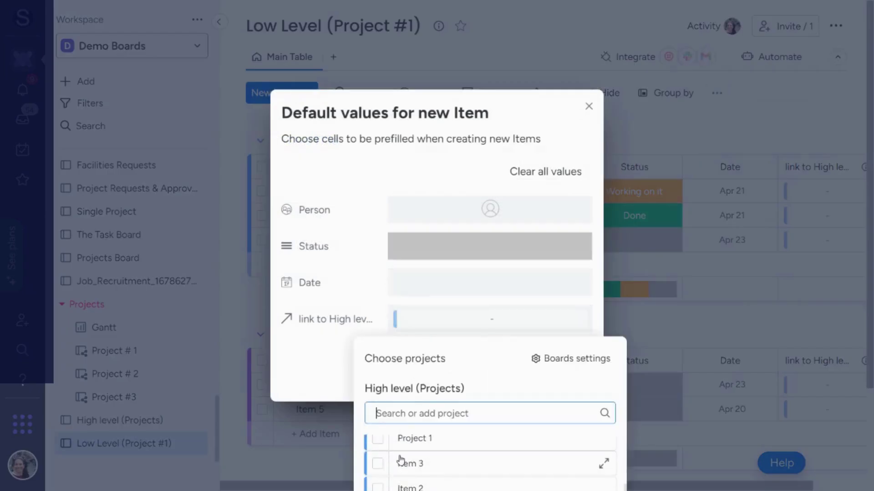
left_click(380, 440)
left_click(329, 370)
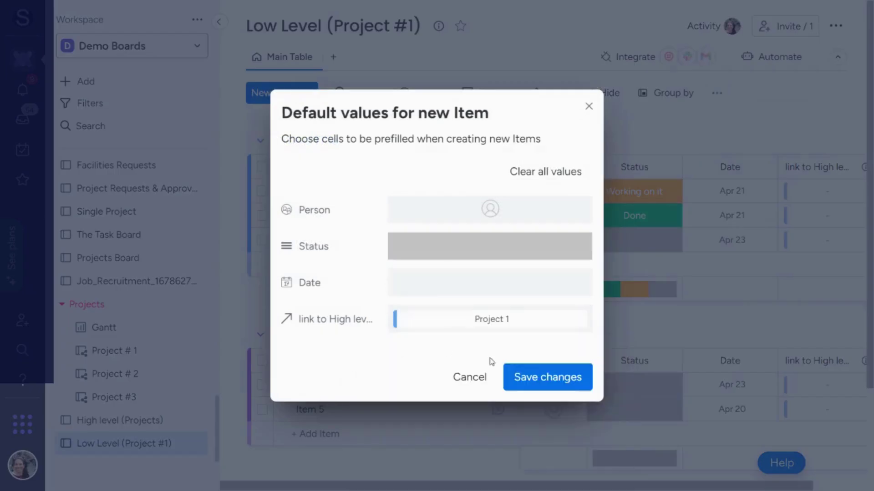
left_click(578, 377)
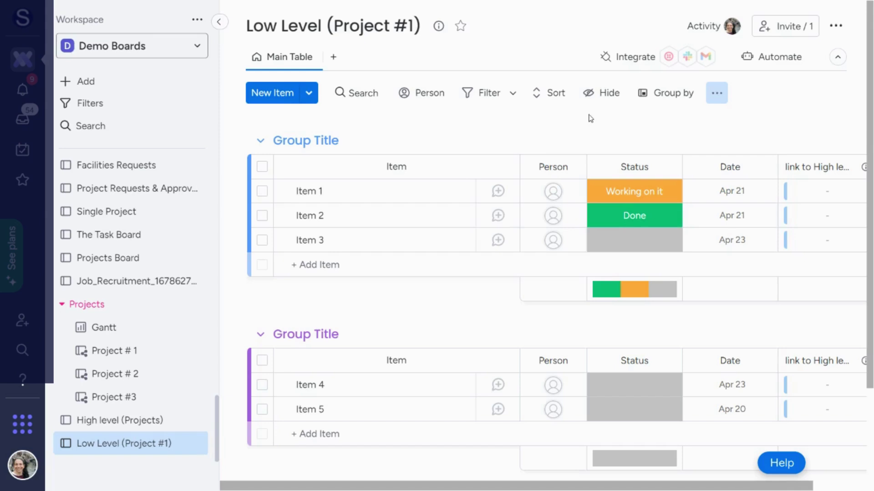
Step: Add item 'Task 1' with status Working on it, checking its link on the High level board
left_click(340, 264)
type("Tas")
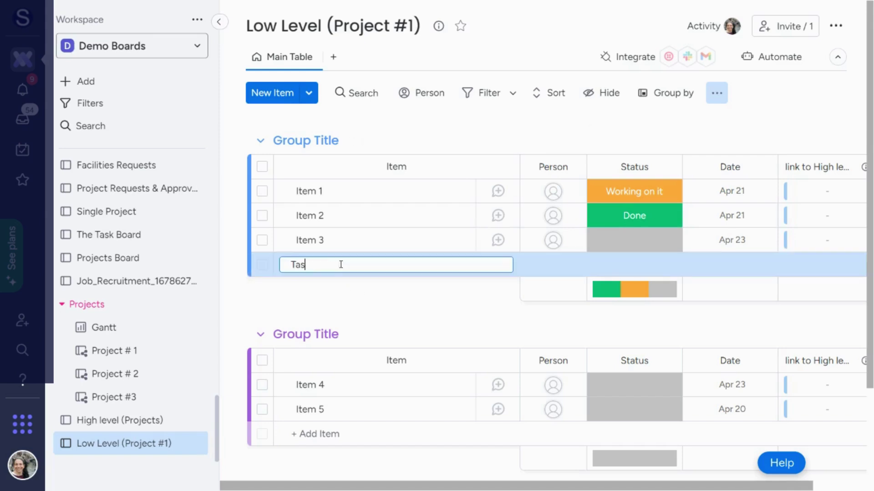
type("k 1")
key("Return")
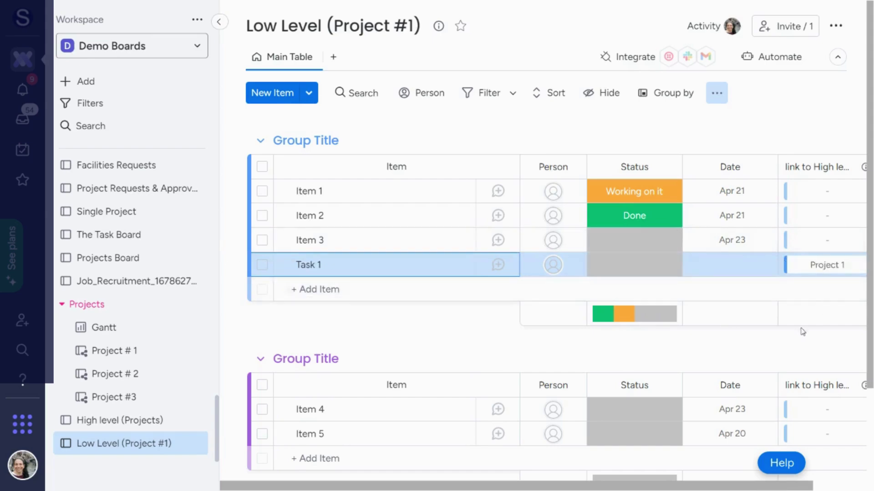
left_click(140, 425)
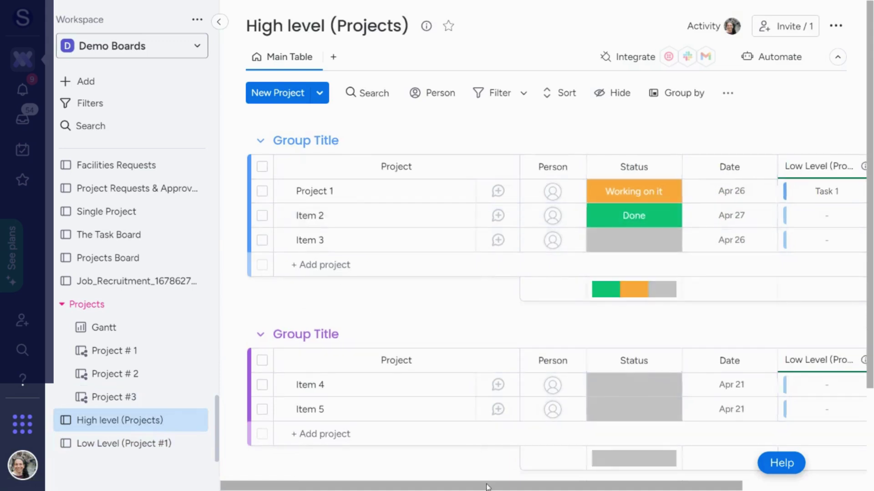
scroll(482, 482, "right", 5)
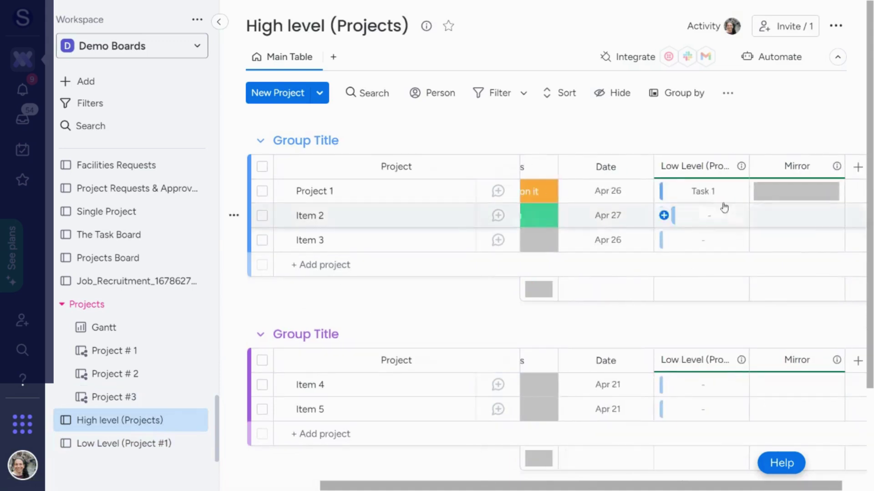
left_click(108, 443)
left_click(649, 274)
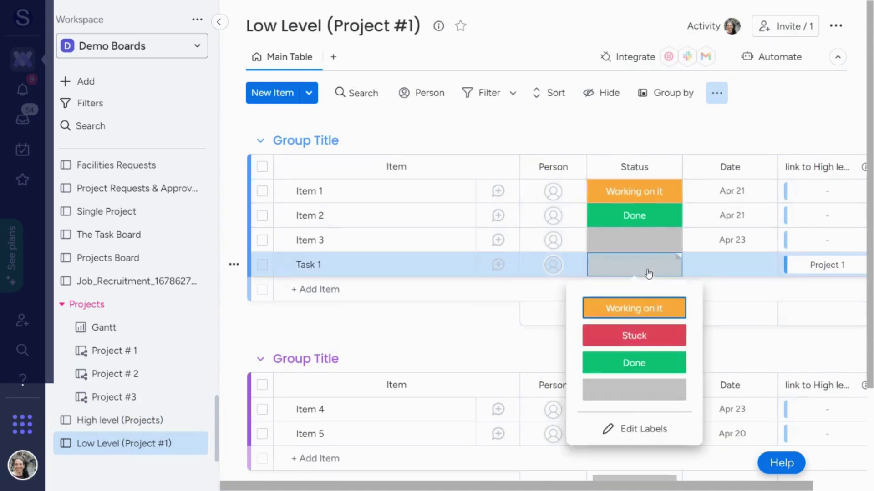
left_click(616, 306)
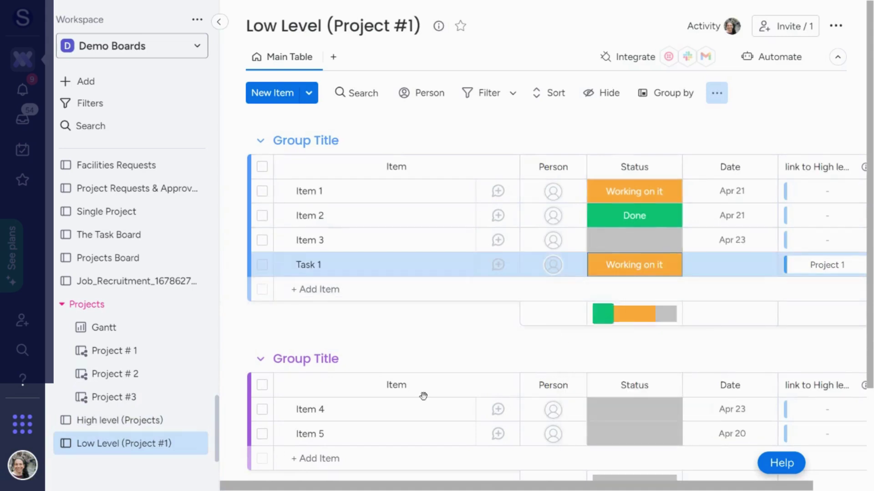
Step: Add item 'Task 2' and mark it Done
left_click(103, 422)
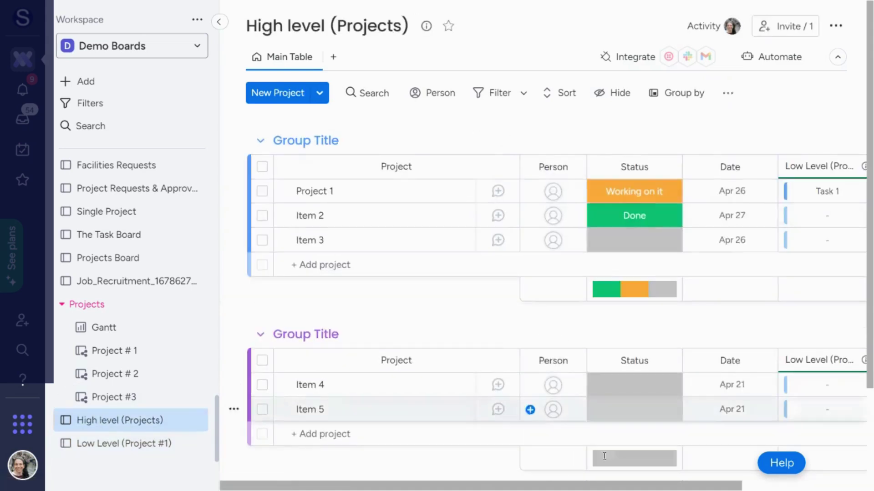
scroll(680, 488, "right", 3)
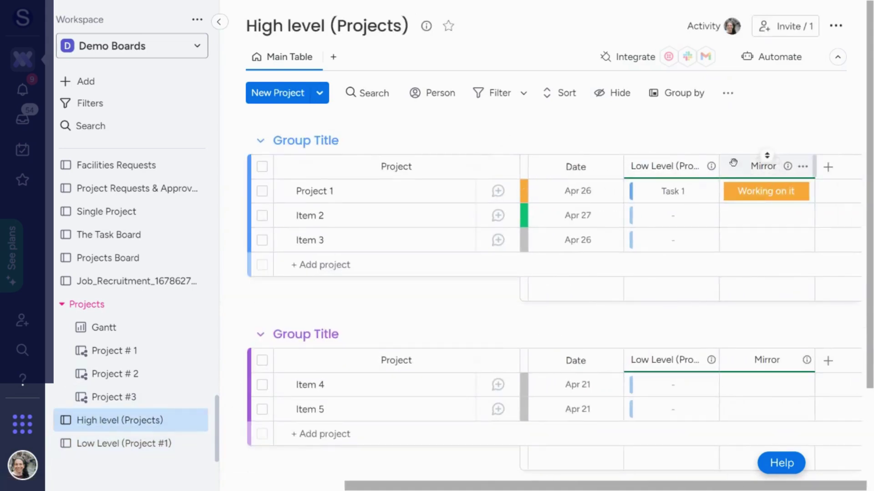
left_click(97, 442)
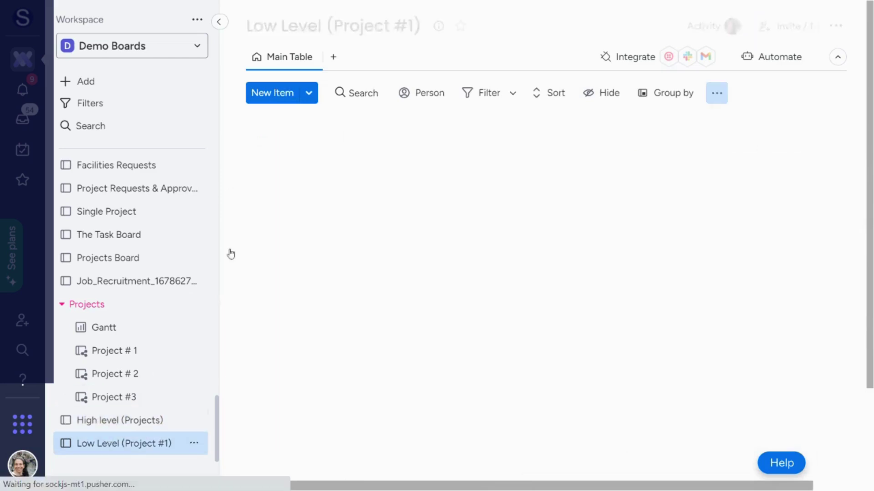
type("Task 2")
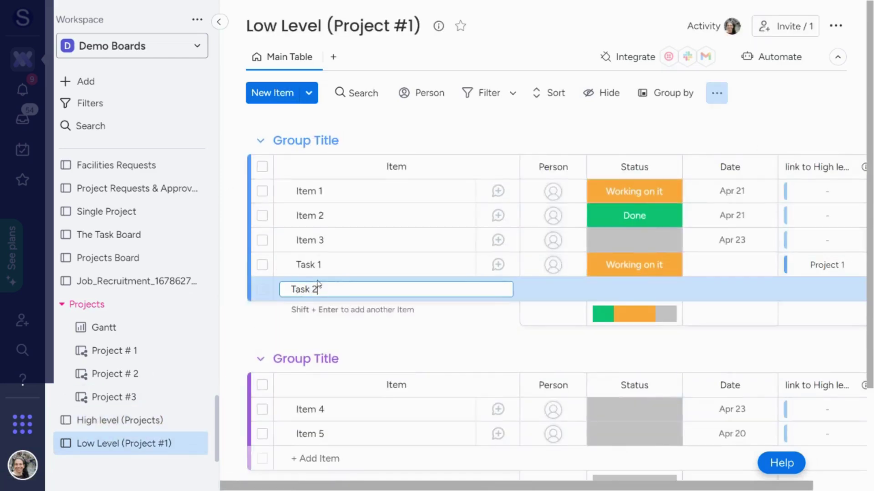
key("Return")
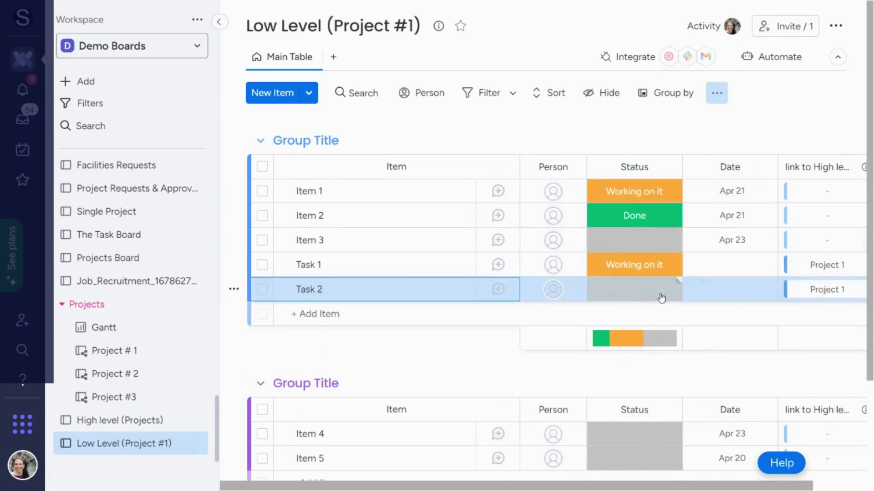
left_click(607, 295)
left_click(637, 388)
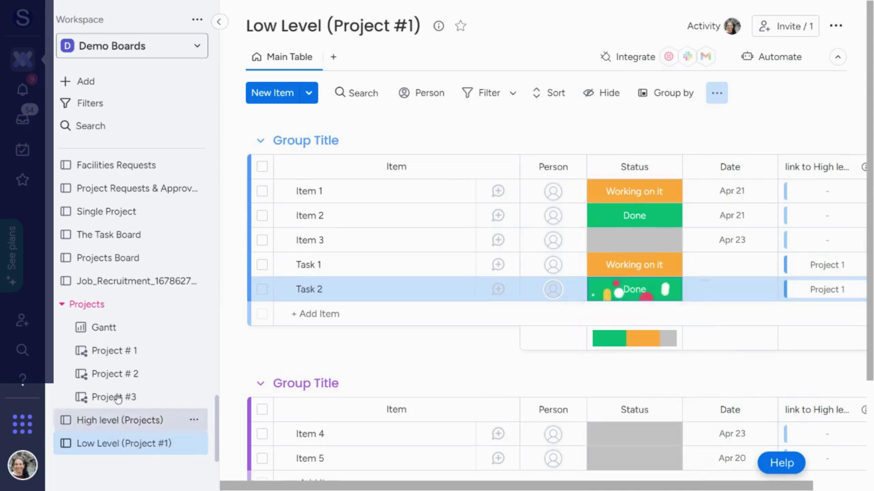
Step: Check Project 1's two linked tasks and 50% mirror bar, and rename the Mirror column to 'Status'
left_click(118, 420)
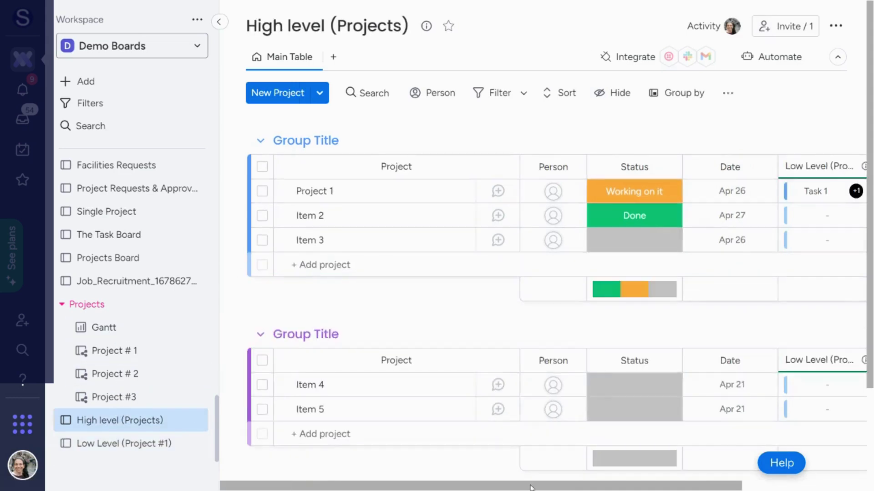
left_click_drag(531, 487, 663, 485)
mouse_move(704, 198)
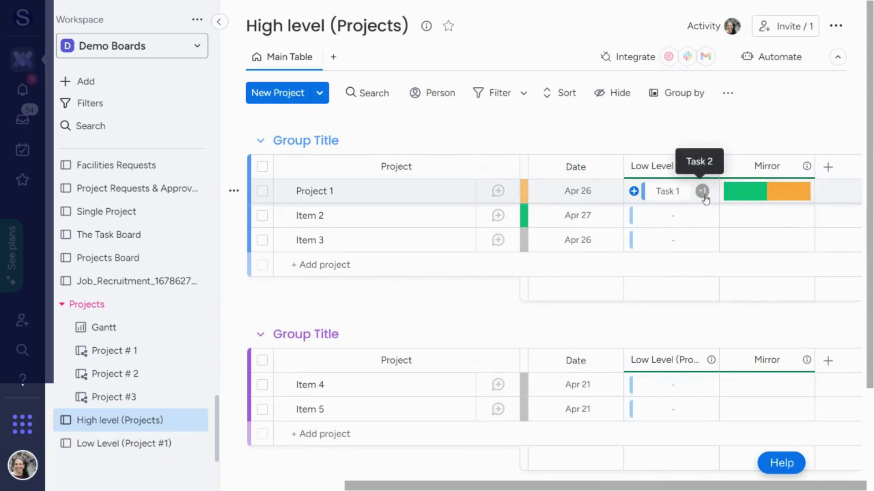
mouse_move(753, 194)
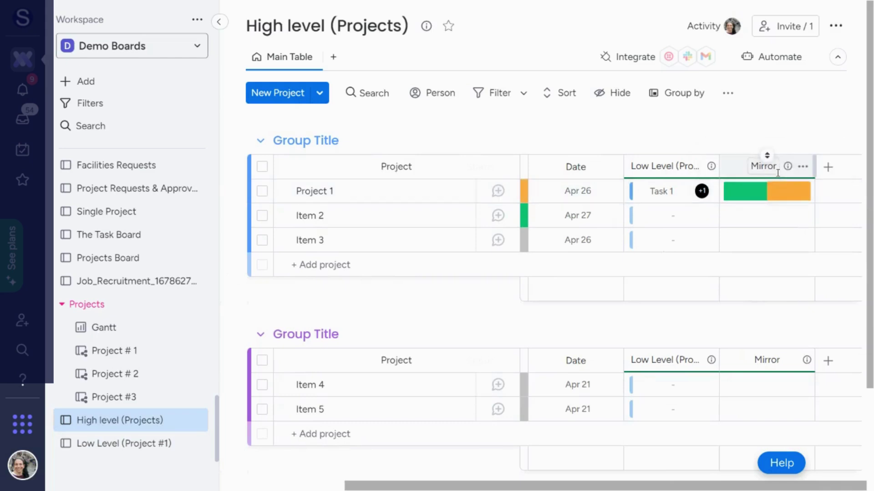
left_click(766, 166)
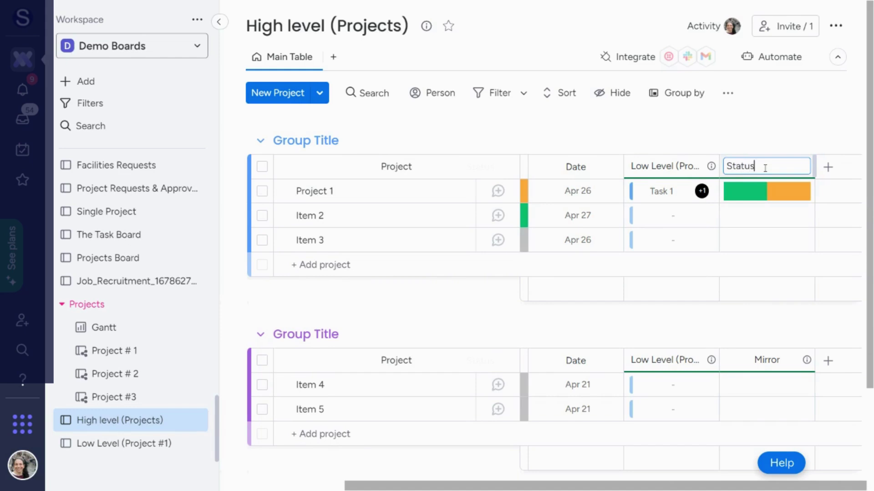
left_click(758, 132)
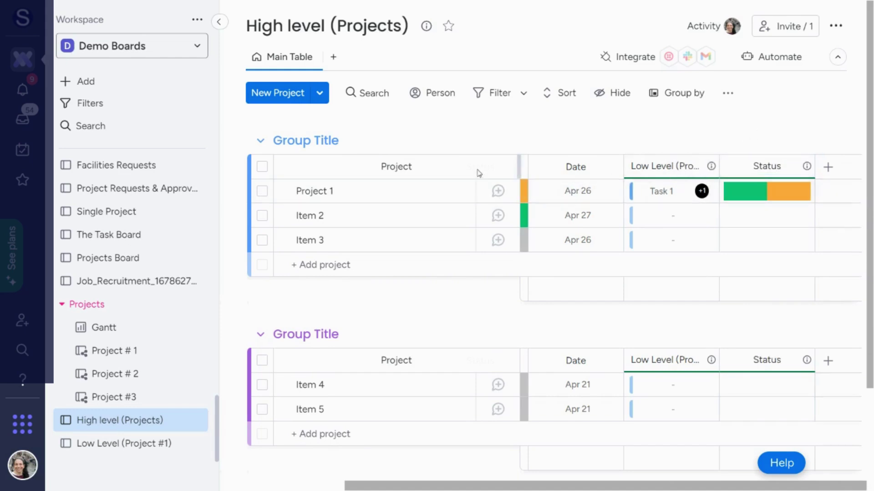
left_click_drag(617, 486, 442, 487)
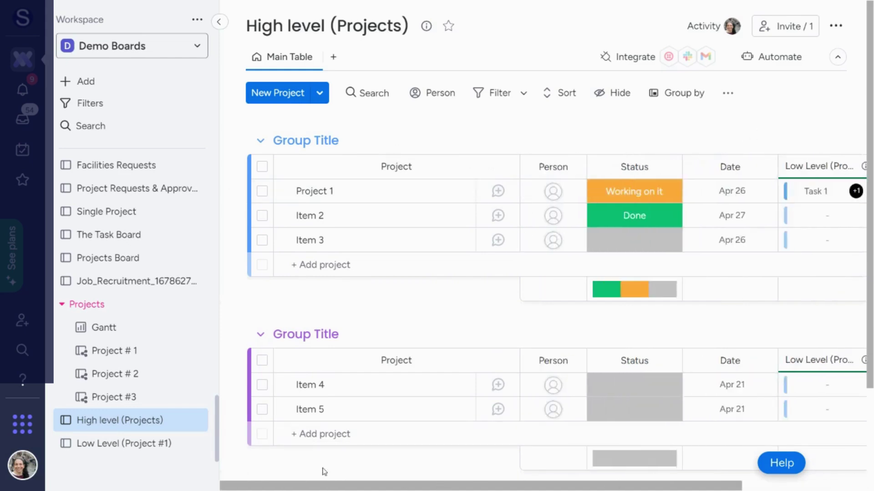
left_click(100, 445)
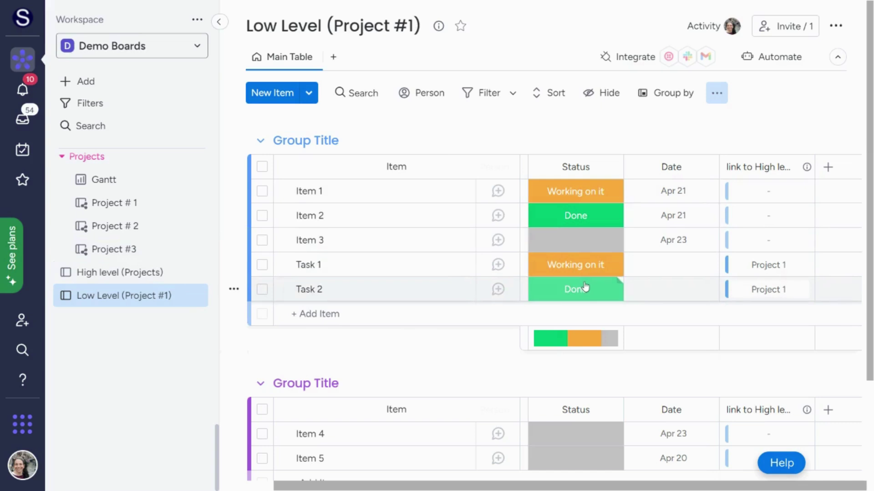
Step: Add a status column named 'Project' to the Low Level board
left_click(828, 167)
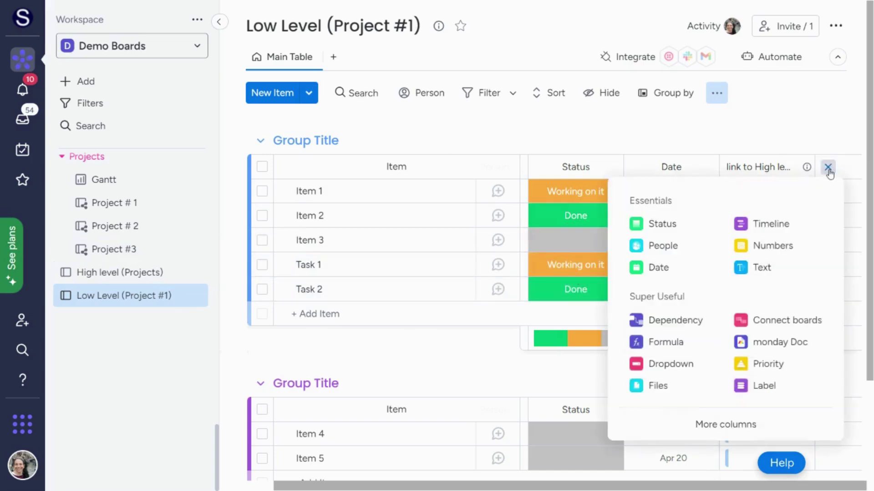
left_click(683, 224)
left_click(771, 169)
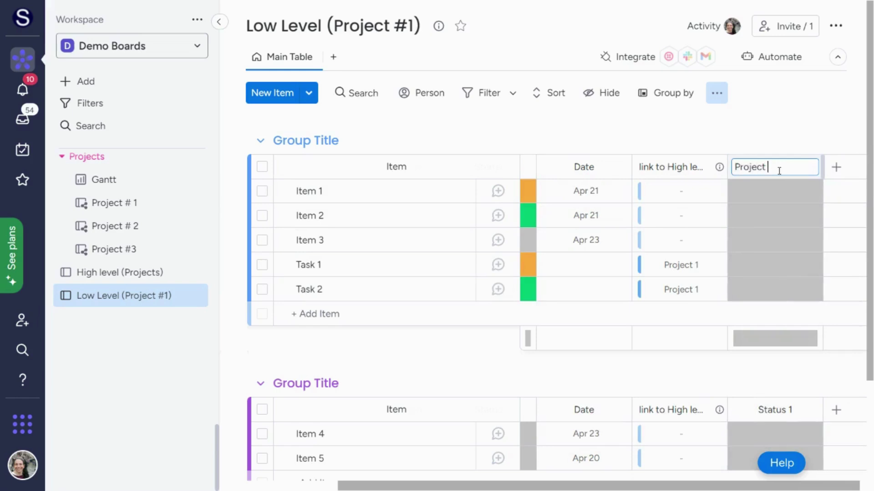
type("Project")
key("Return")
left_click(107, 273)
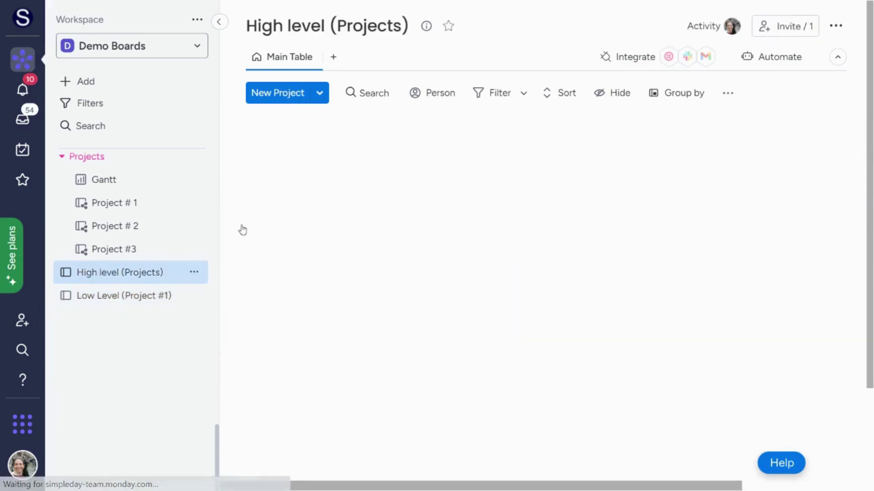
left_click(318, 191)
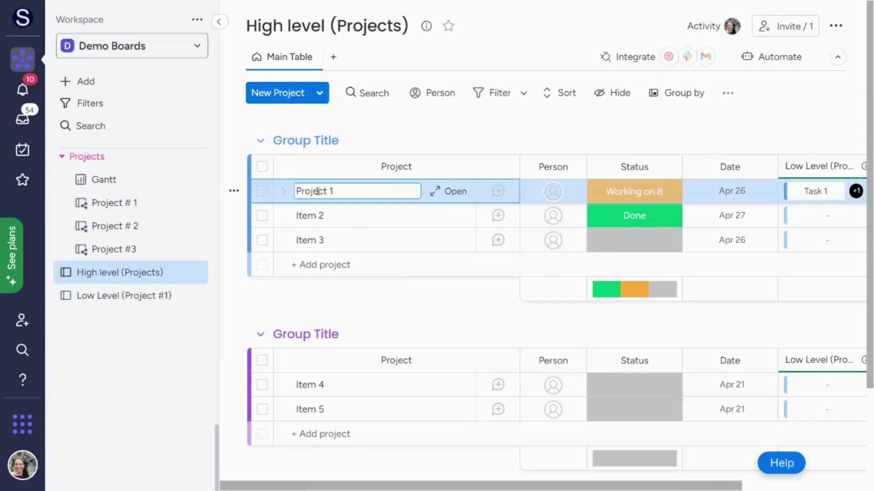
double_click(318, 192)
left_click(137, 300)
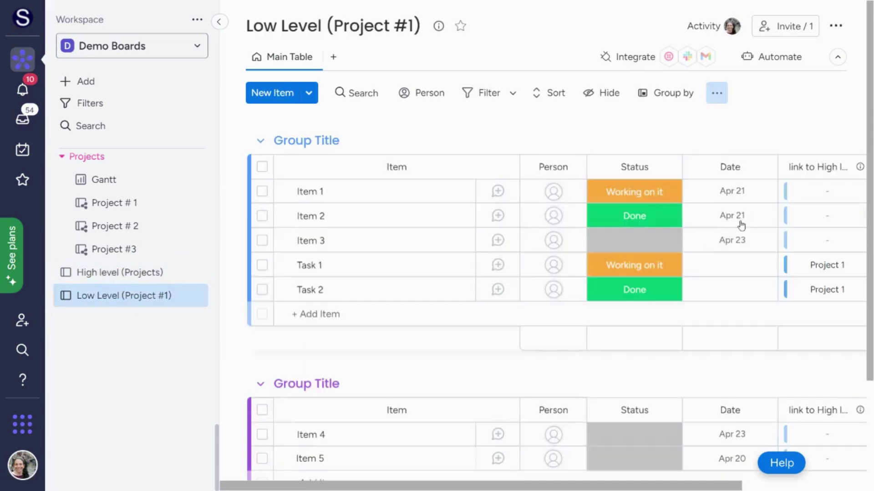
scroll(802, 222, "right", 3)
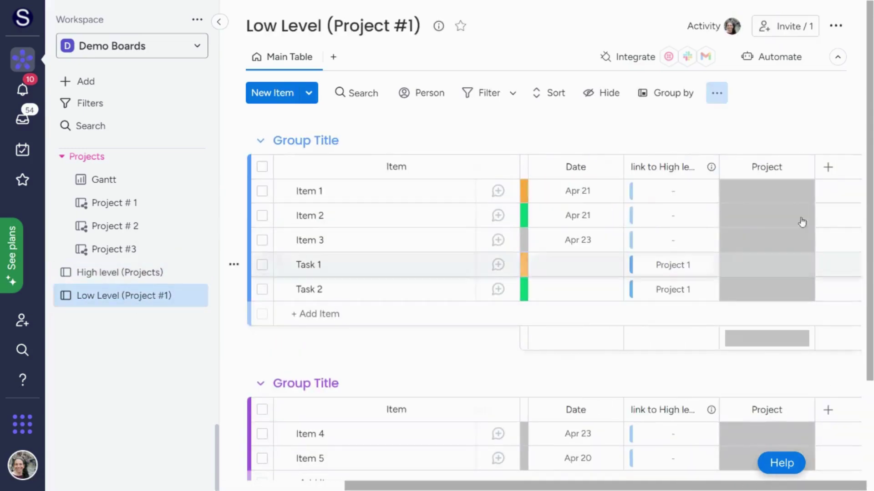
Step: Rename the Done label to 'Project 1' and delete Working on it, Not Started and Task on Hold
left_click(787, 193)
left_click(768, 383)
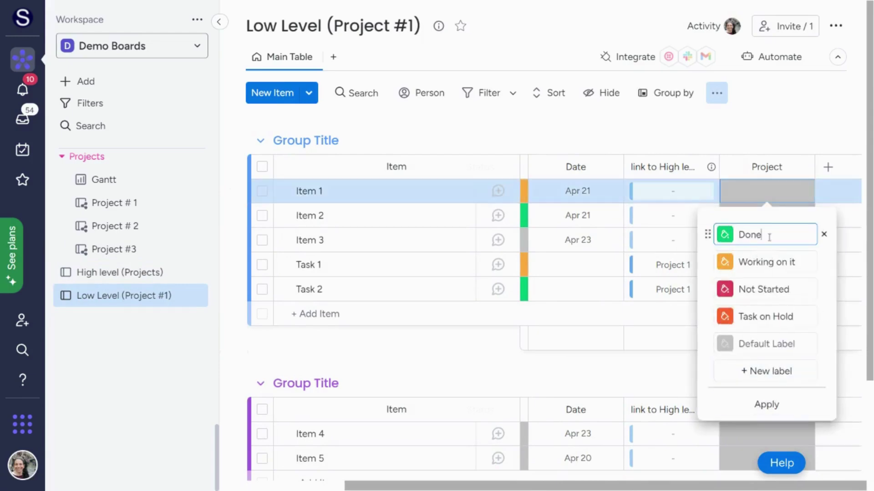
left_click_drag(769, 238, 742, 236)
type("Project 1")
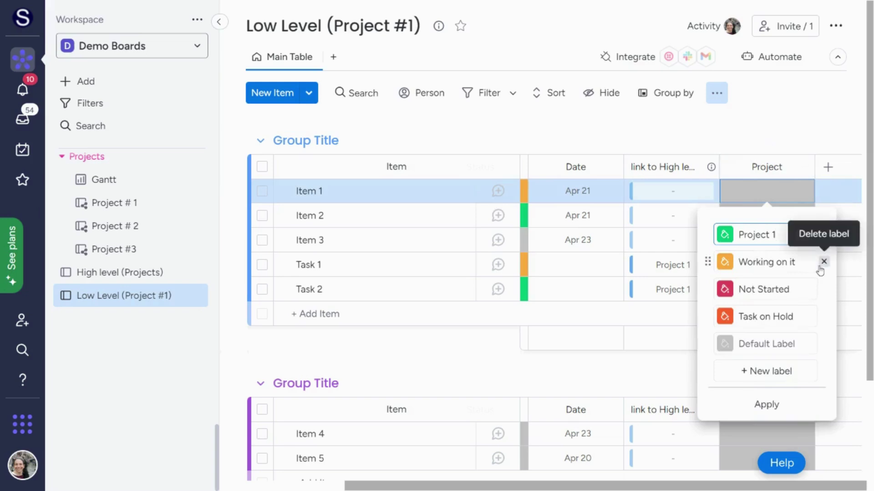
left_click(824, 262)
left_click(824, 263)
left_click(824, 262)
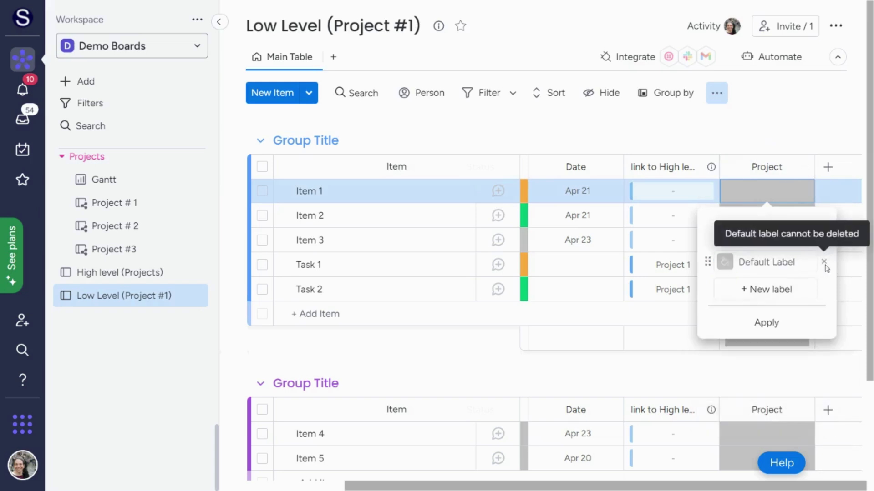
left_click(785, 333)
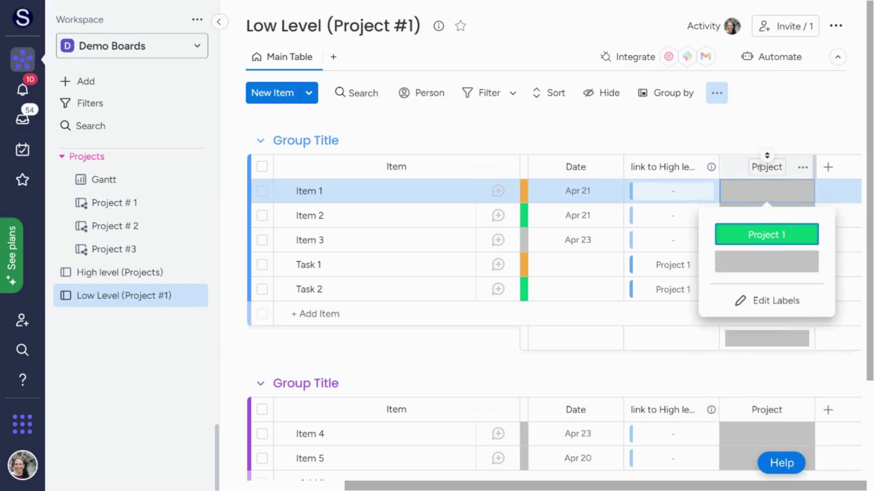
Step: Search automations for 'match' and add the status-change template connecting items by matching column
left_click(766, 60)
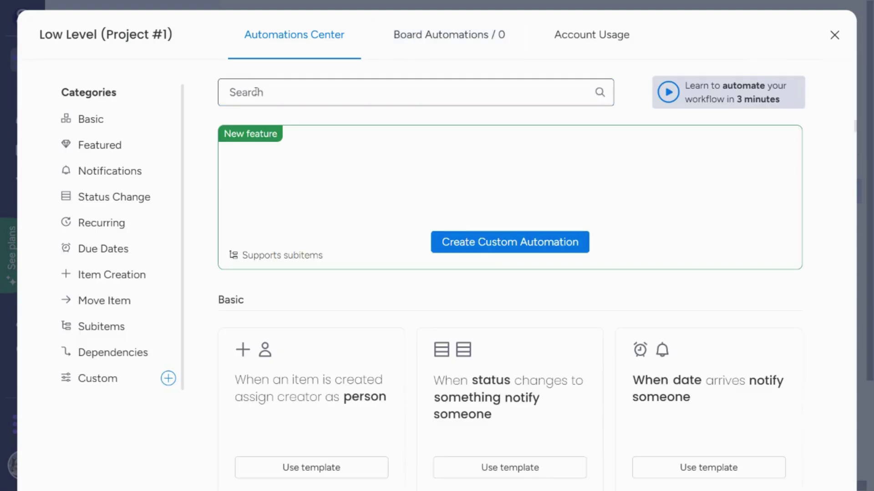
type("match")
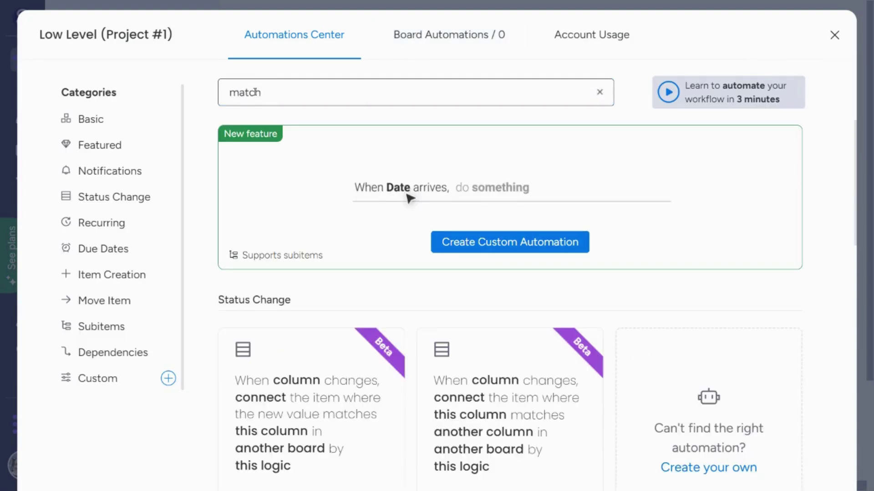
scroll(366, 200, "down", 7)
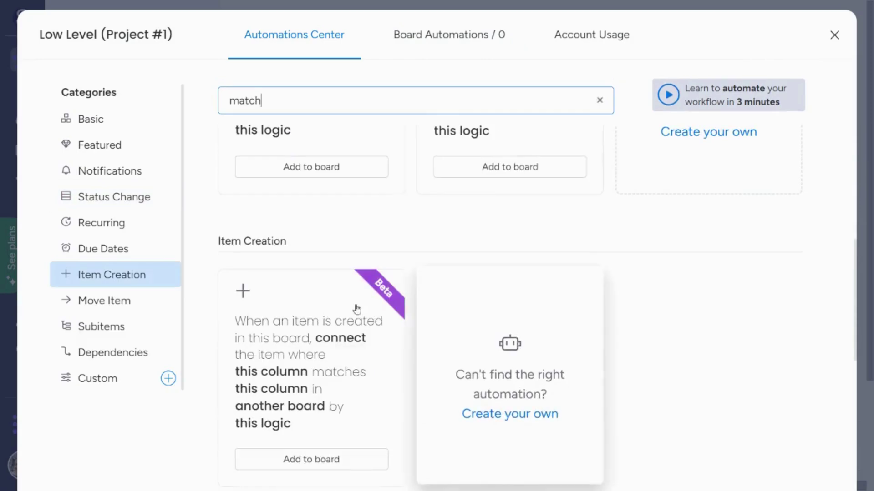
scroll(341, 366, "up", 5)
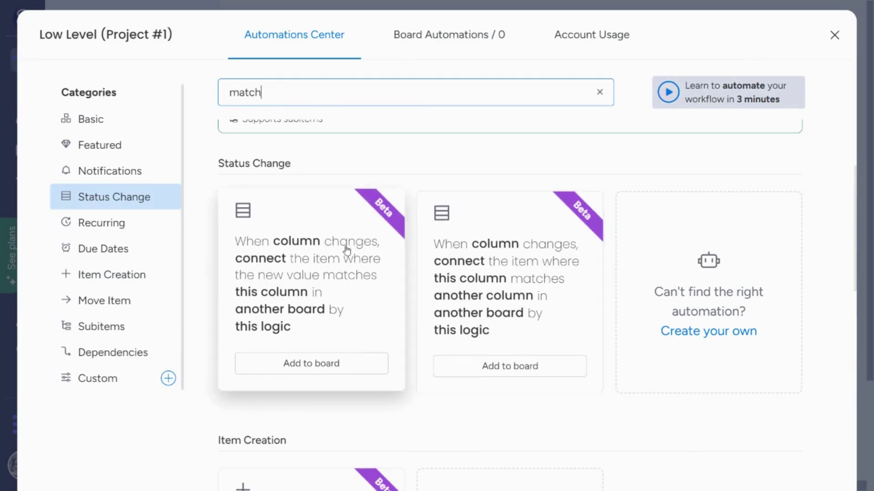
left_click(298, 364)
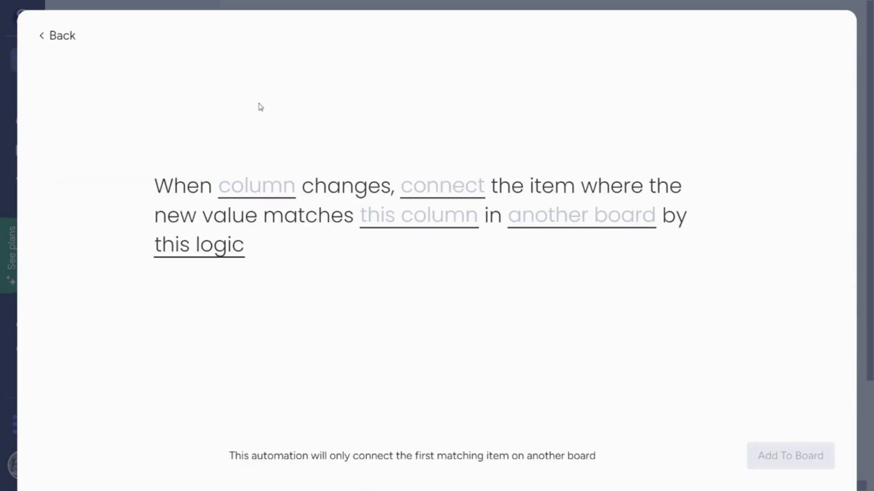
Step: Set the automation's trigger column to Project and its other board to High level (Projects)
left_click(244, 189)
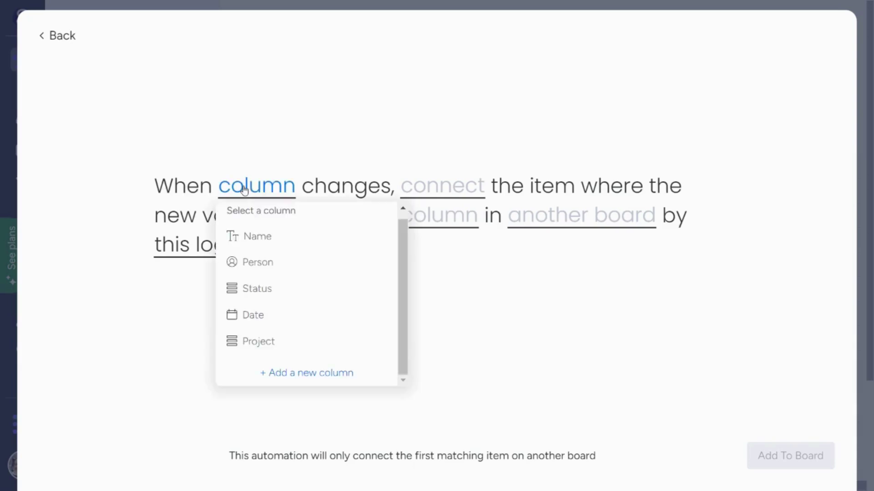
left_click(264, 340)
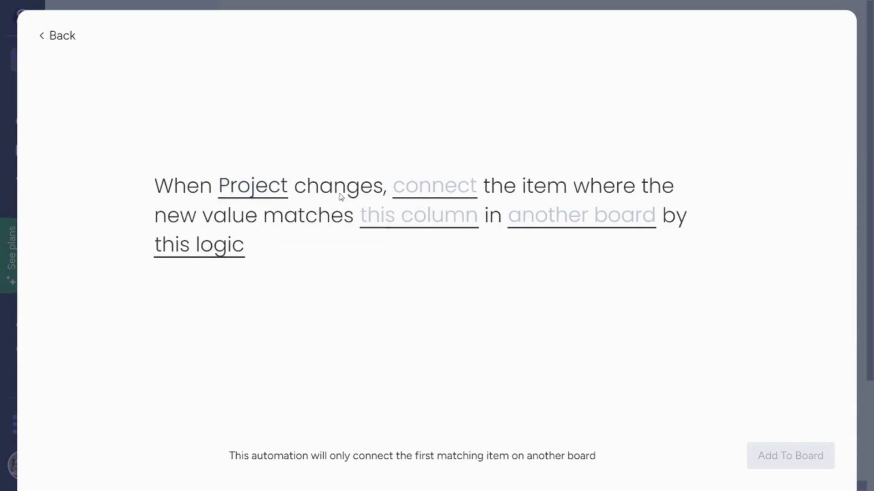
left_click(555, 227)
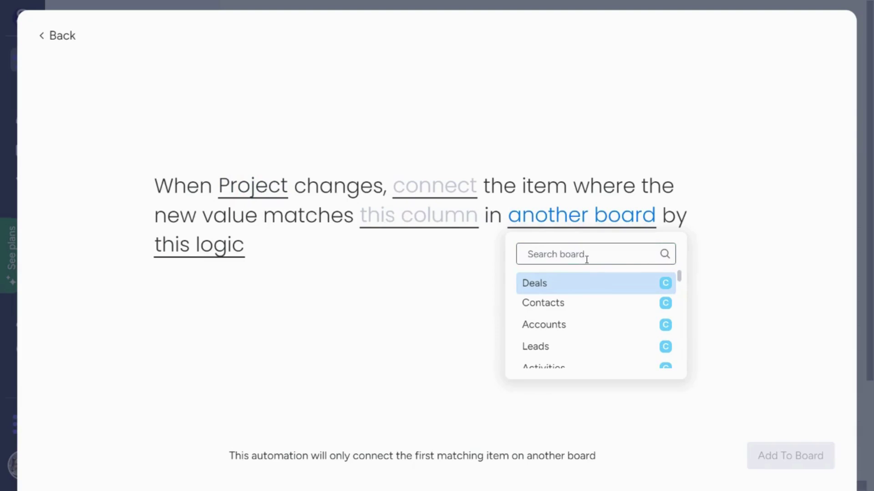
type("high")
left_click(580, 283)
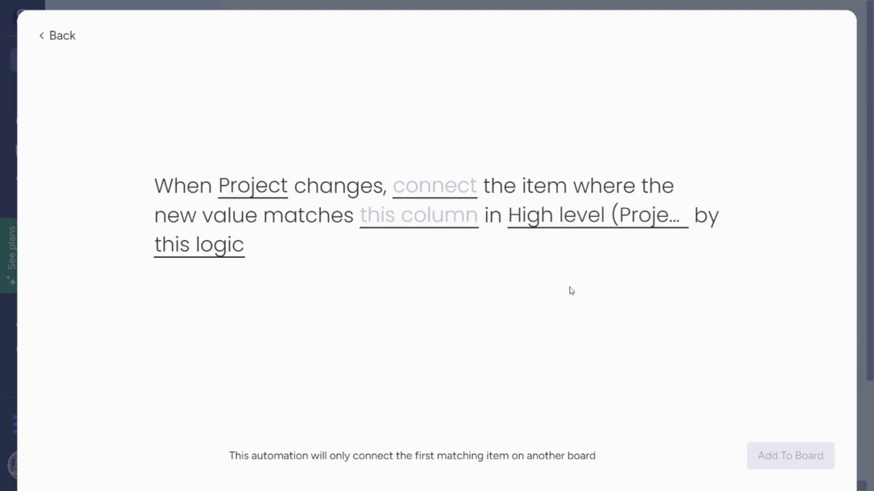
Step: Match on the Name column, fill the link to High level (Projects) column, and add the automation
left_click(390, 222)
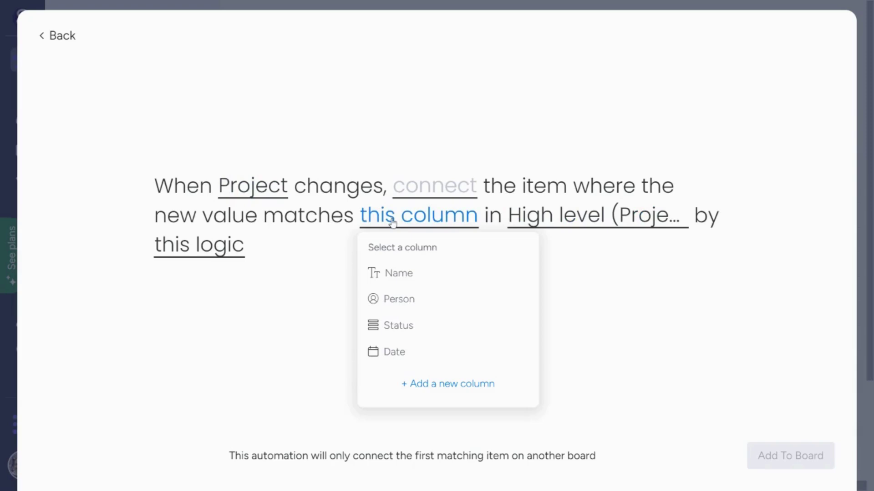
left_click(409, 274)
left_click(430, 191)
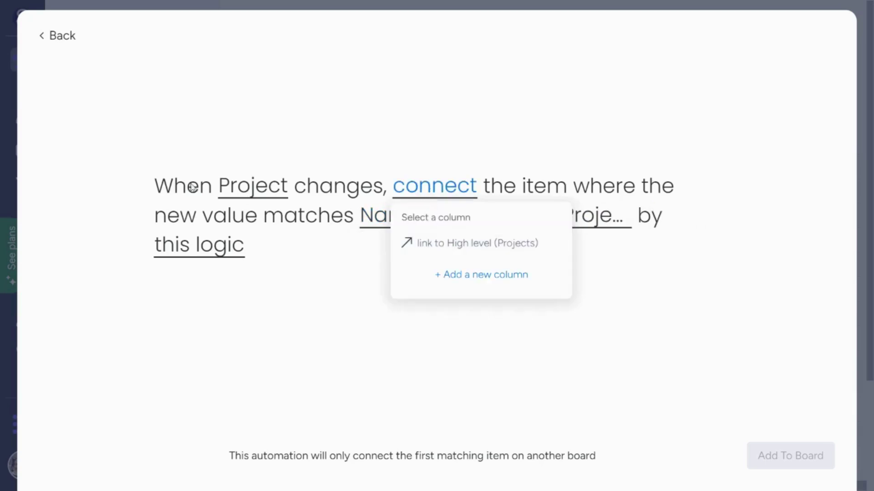
left_click(447, 247)
left_click(796, 446)
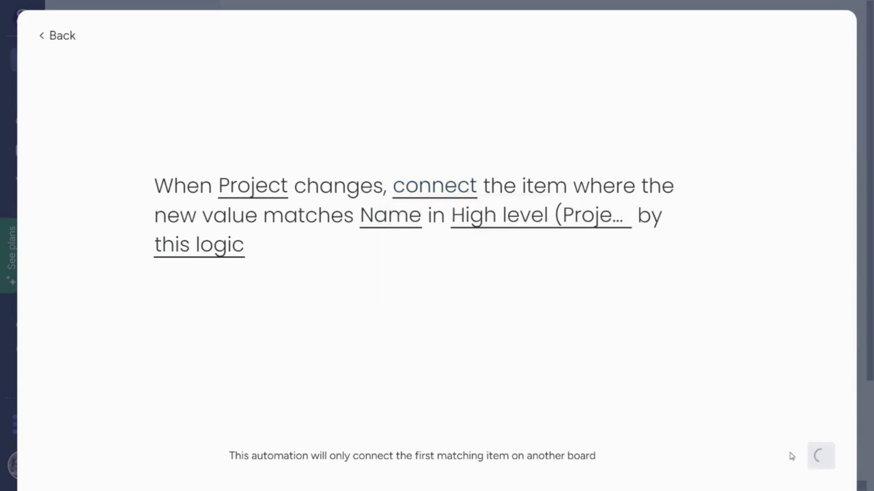
left_click(830, 39)
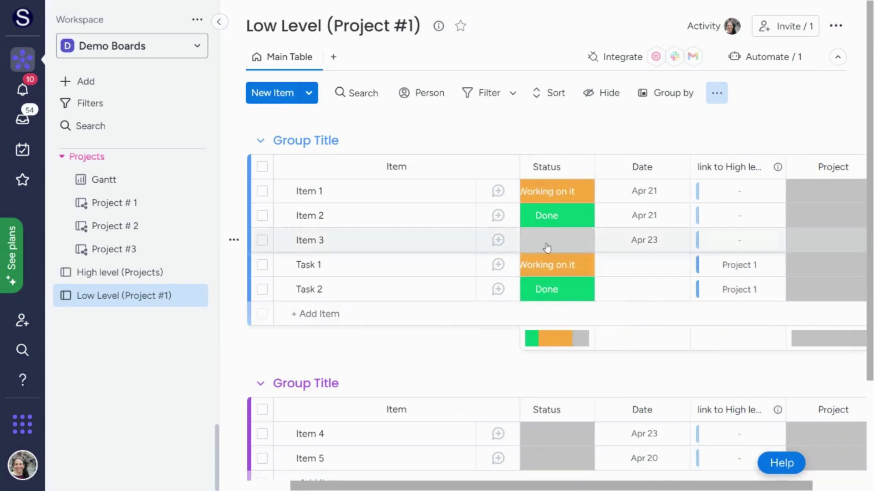
Step: Label Item 3 as Project 1, then switch to the High level (Projects) board
left_click(821, 242)
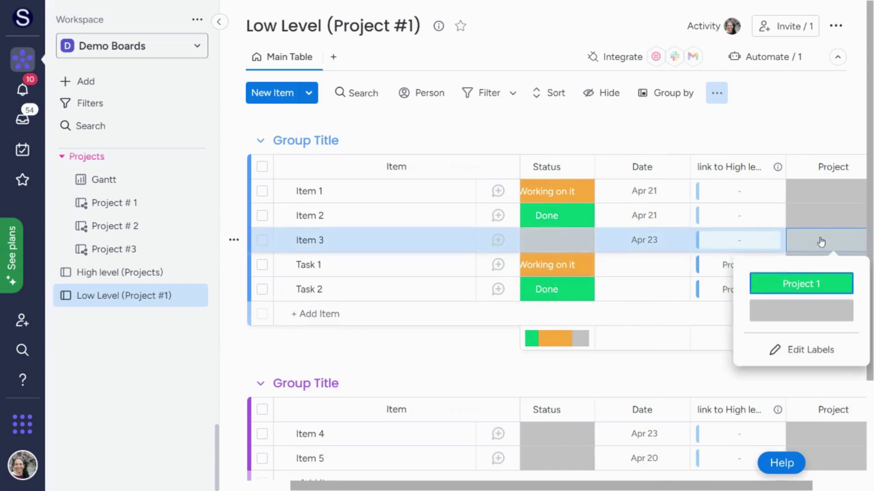
left_click(789, 284)
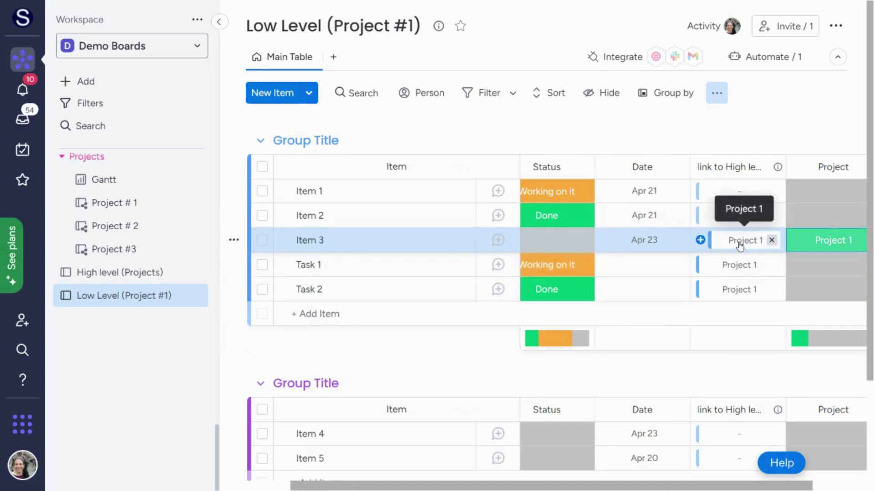
left_click(135, 274)
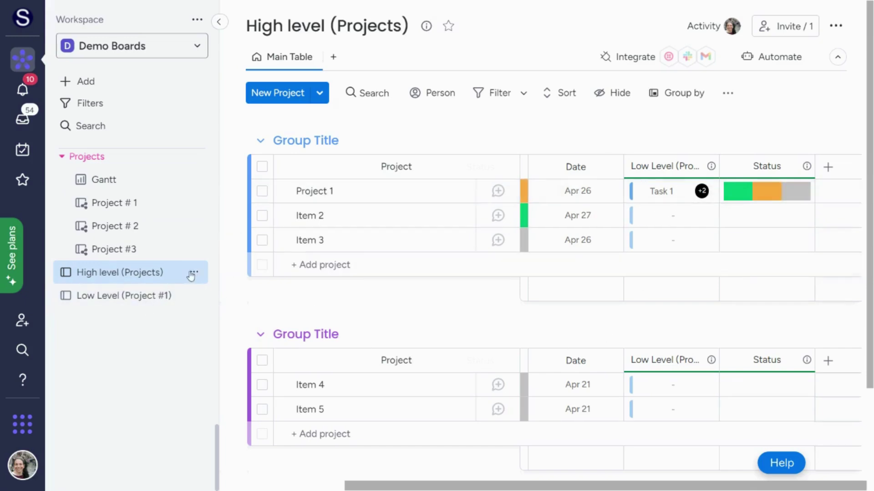
Step: Review the Low Level column's Connect boards settings, then return to the Low Level (Project #1) board
left_click(706, 167)
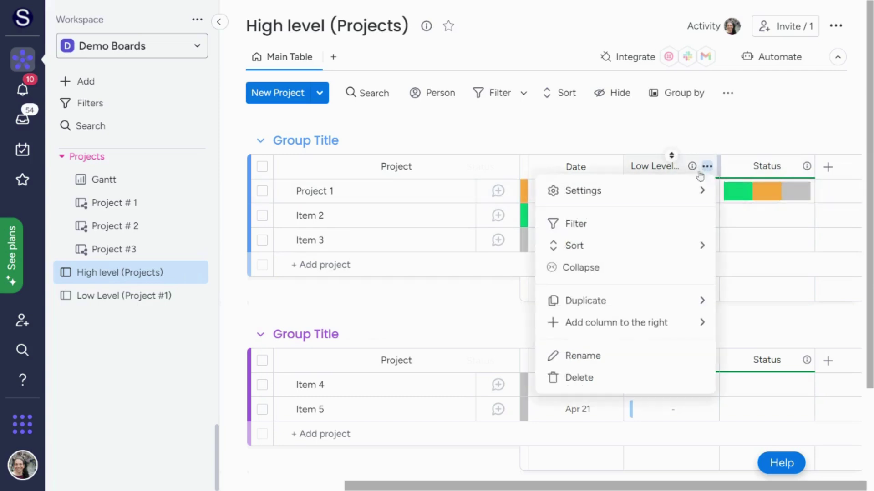
mouse_move(587, 191)
left_click(470, 196)
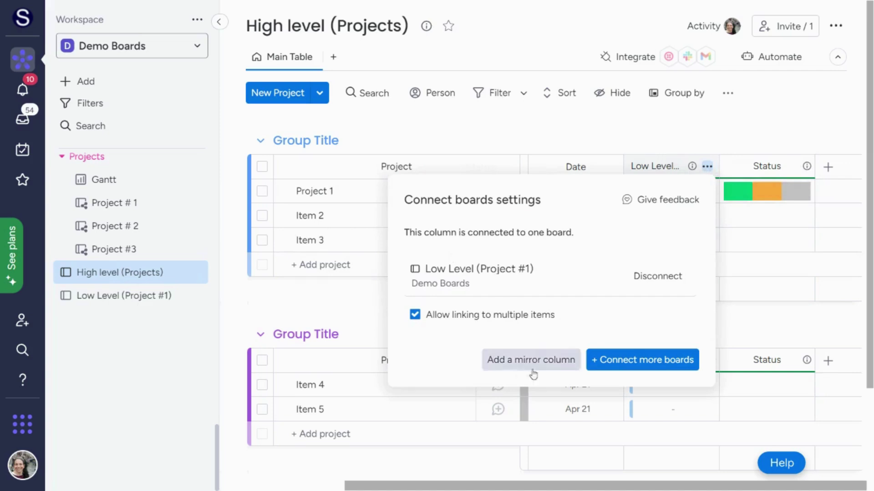
left_click(614, 360)
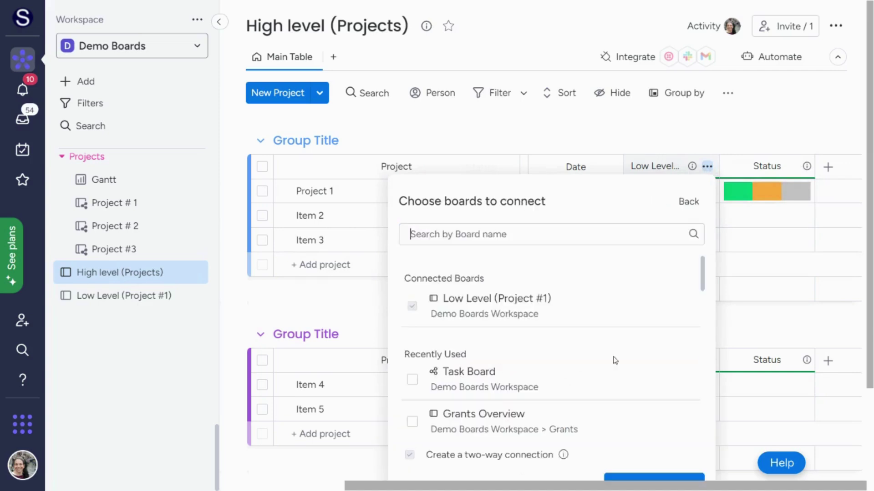
left_click(661, 141)
left_click(110, 301)
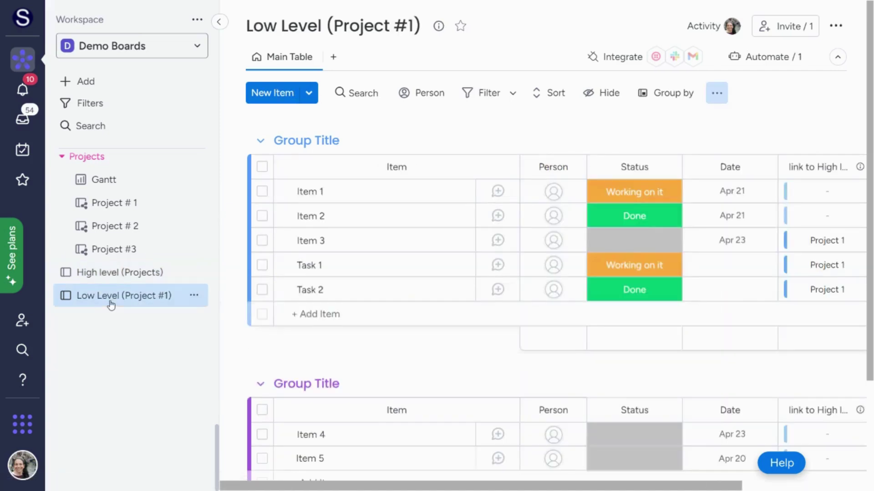
Step: Link Item 2 to Project 1 in its link to High level (Projects) cell
left_click(715, 94)
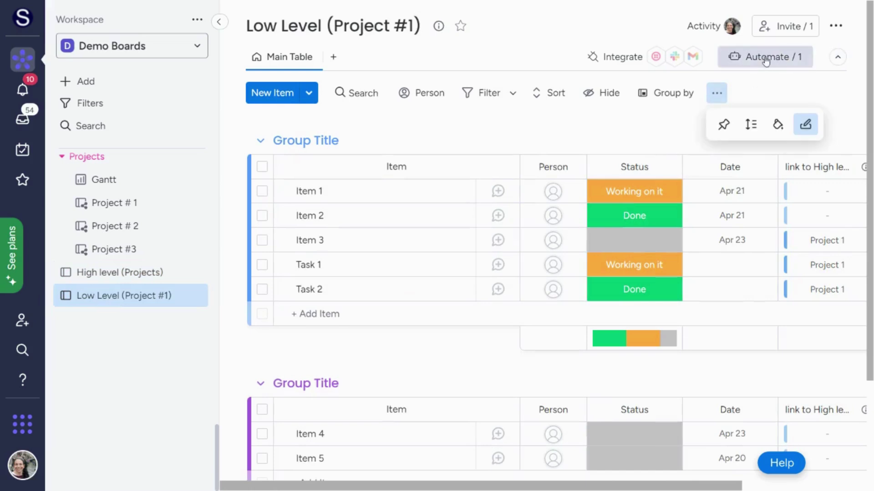
left_click(551, 152)
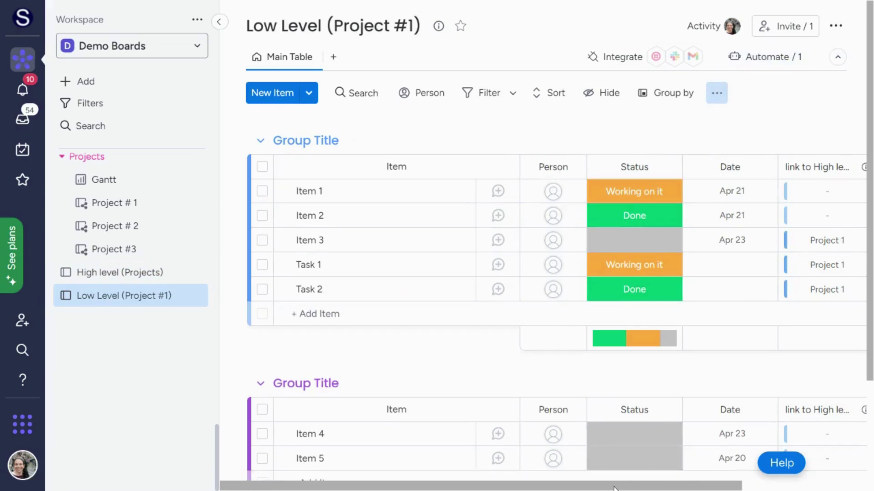
left_click_drag(617, 487, 741, 486)
left_click(638, 215)
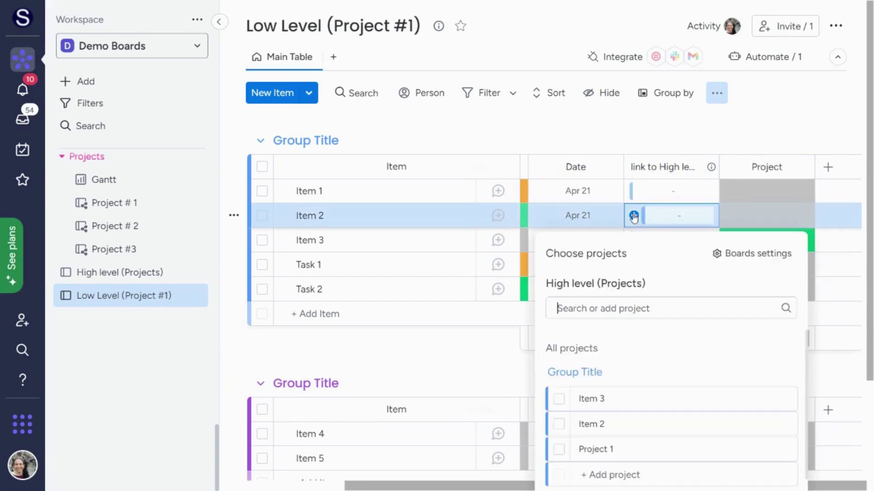
left_click(558, 449)
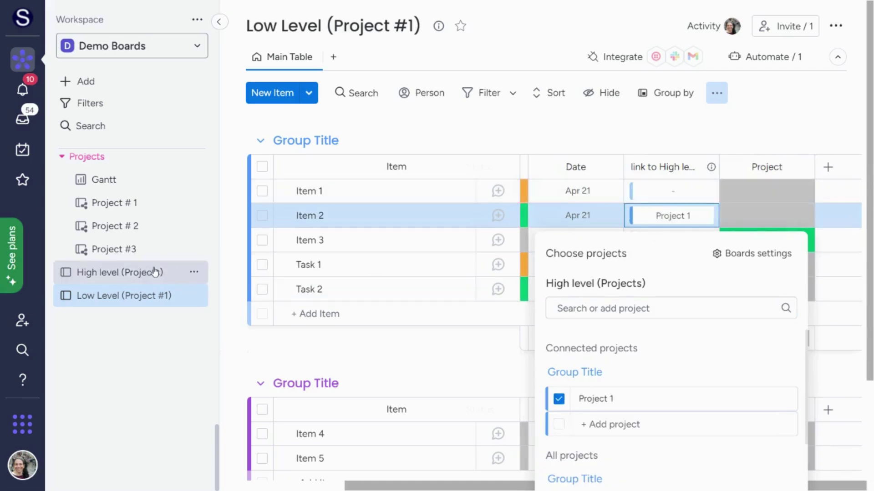
left_click(471, 125)
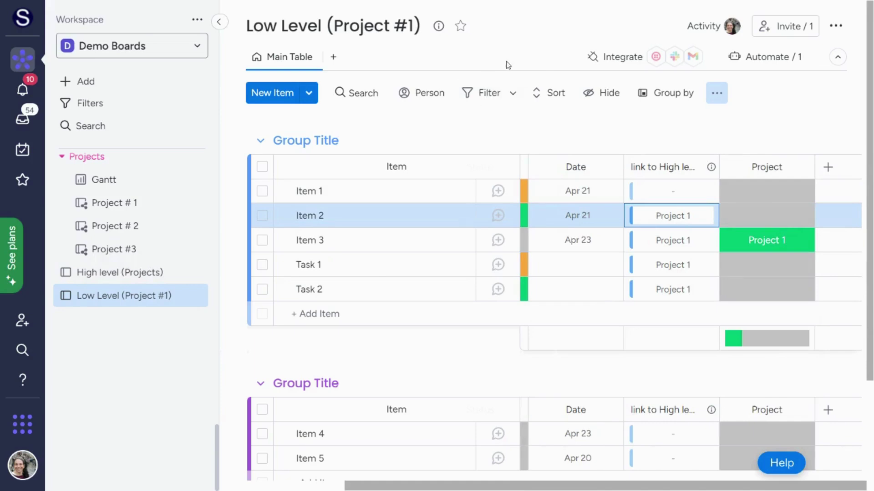